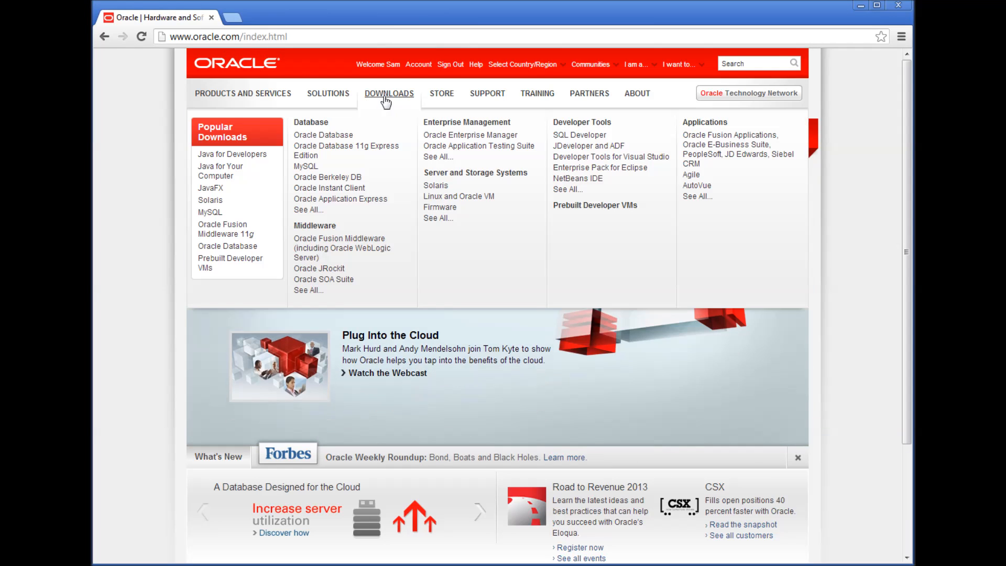
- Go to Downloads, open Database EE and XE, and accept the OTN License Agreement
click(385, 98)
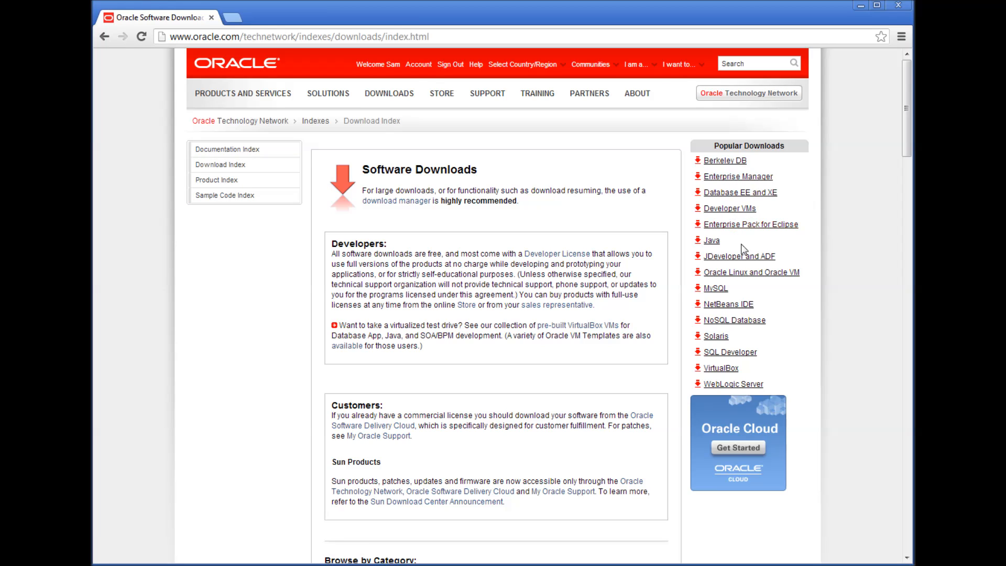
click(738, 198)
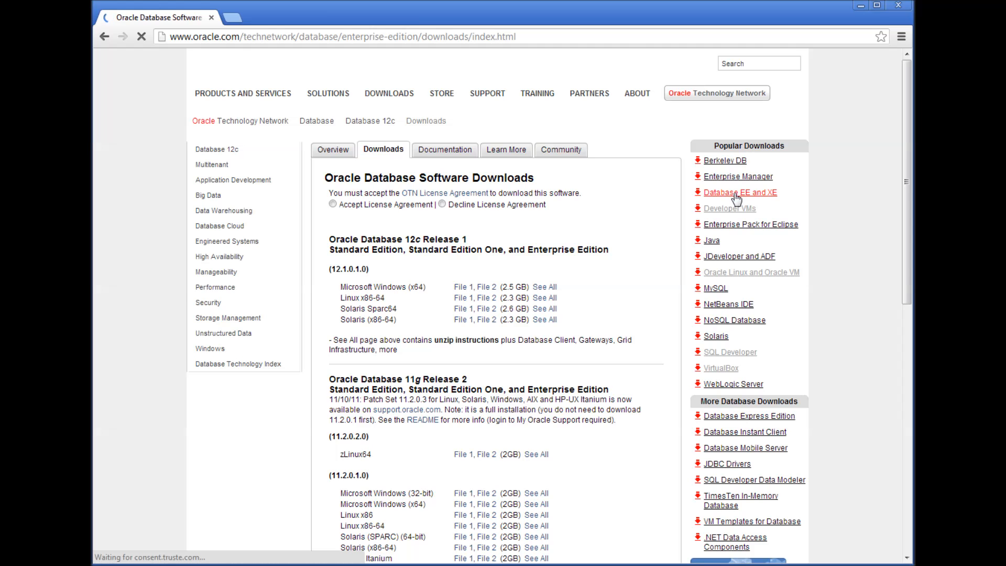
click(333, 204)
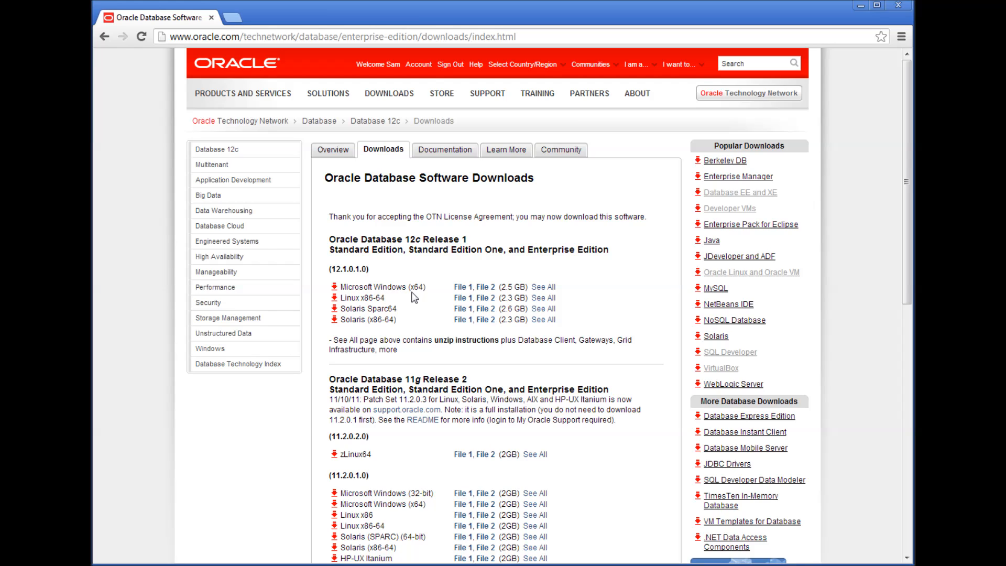
- Download both Windows x64 winx64_12c_database zip files and show them in their folder
click(542, 287)
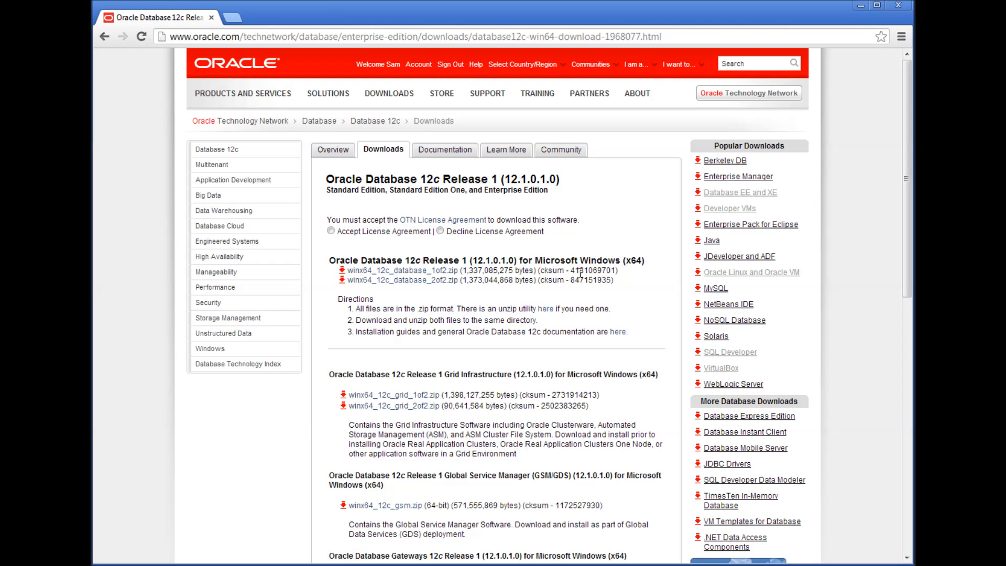
click(331, 231)
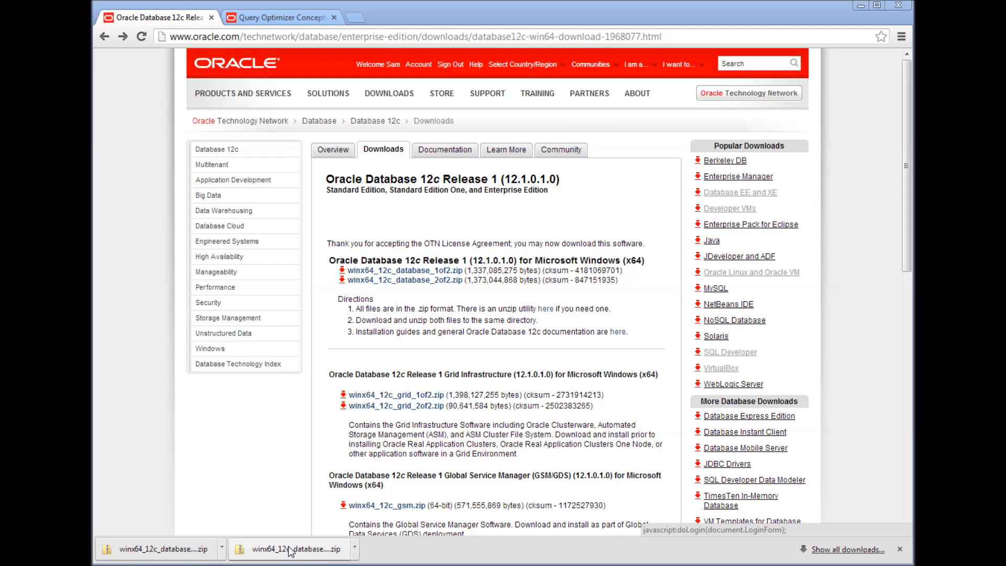
click(181, 550)
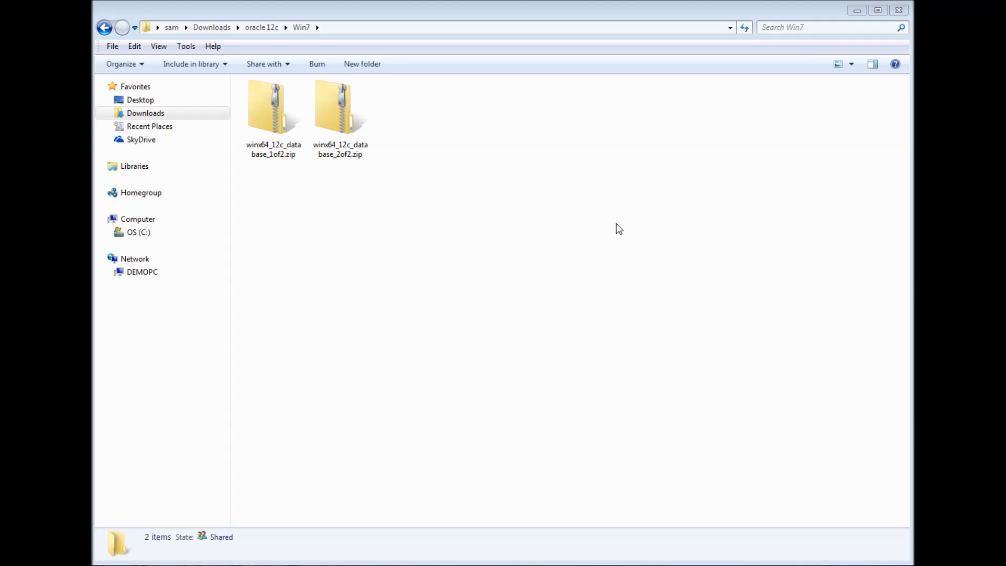
- Start Extract All on winx64_12c_database_1of2.zip
click(276, 146)
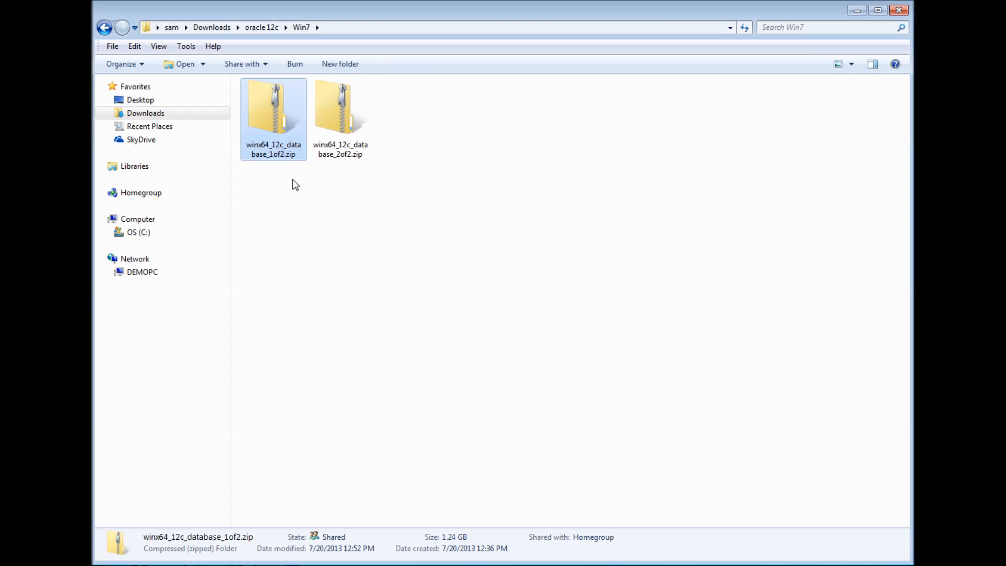
click(342, 134)
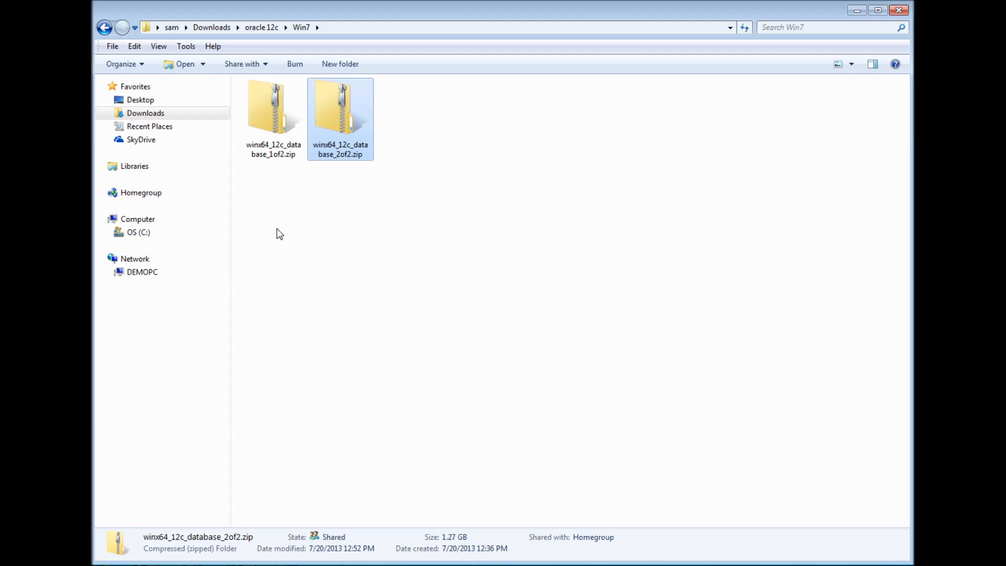
click(286, 204)
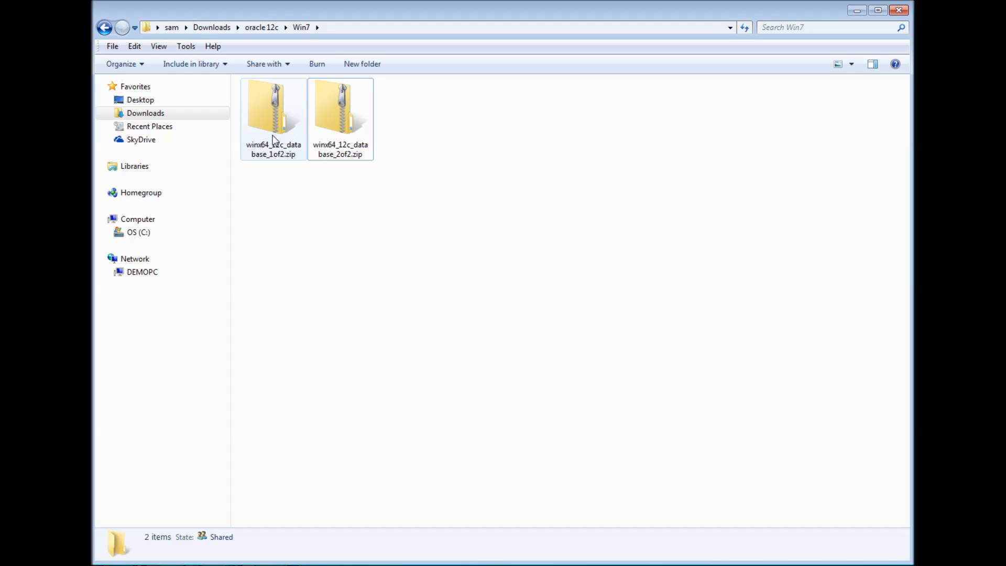
click(270, 113)
right_click(270, 111)
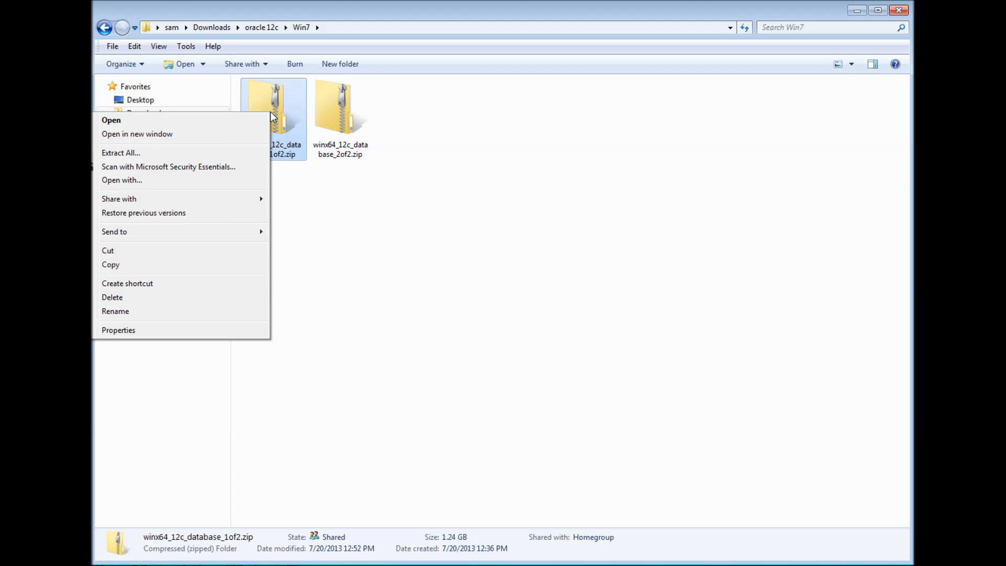
click(218, 152)
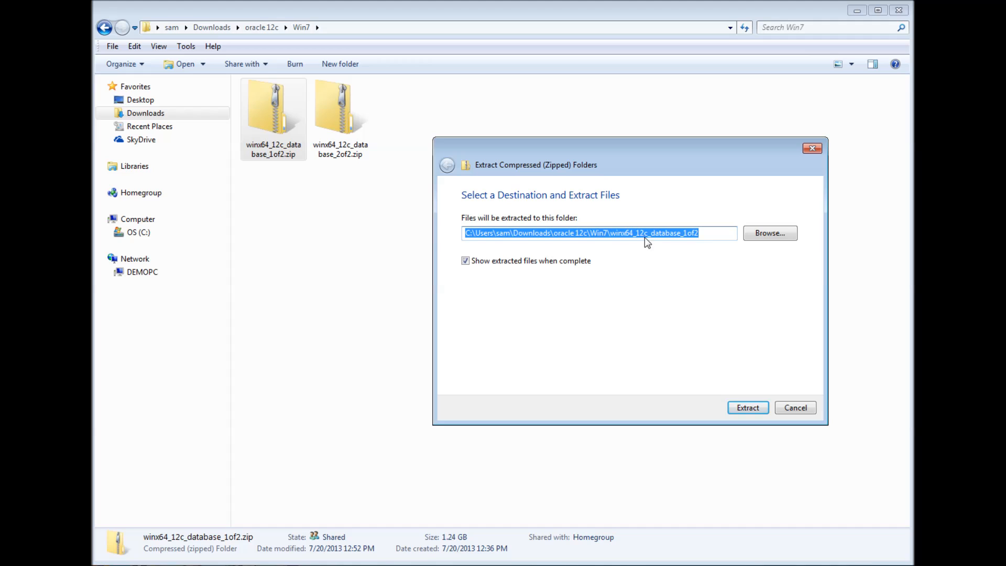
- Change the destination ending to winx64_12c_software and extract the files there
drag(646, 238, 674, 239)
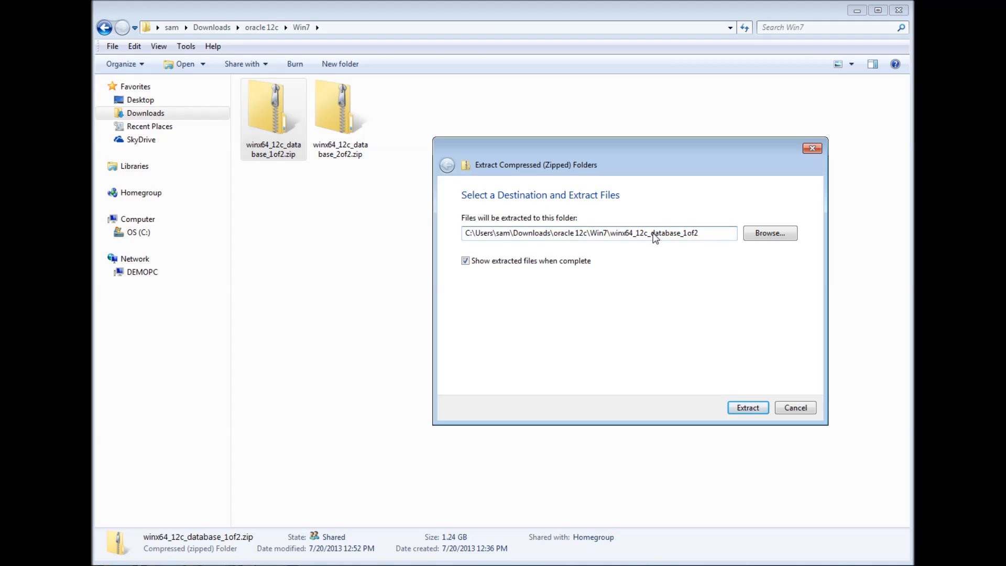
drag(651, 237, 716, 240)
text(software)
click(745, 409)
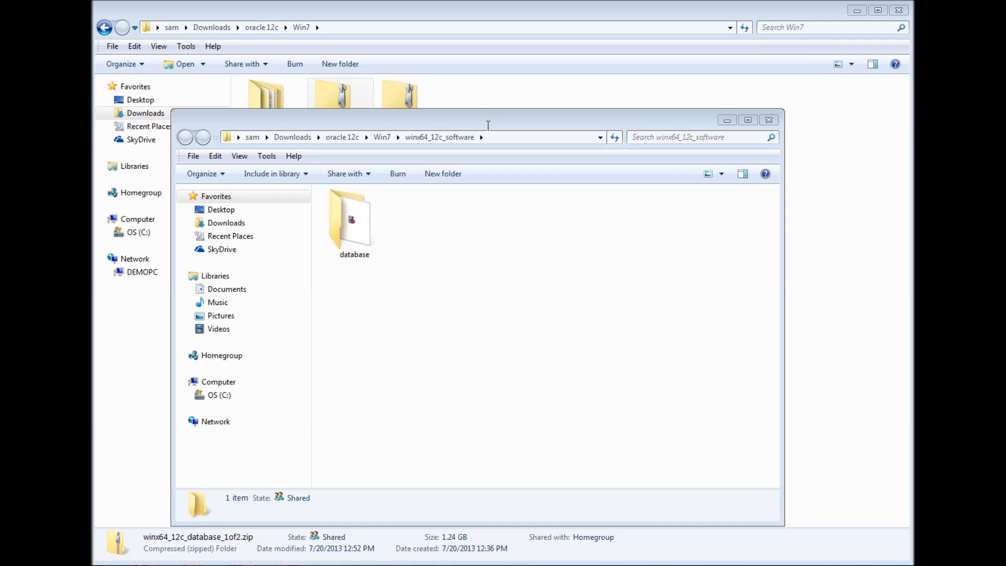
mouse_move(488, 125)
mouse_down()
mouse_move(548, 101)
mouse_move(506, 131)
mouse_up()
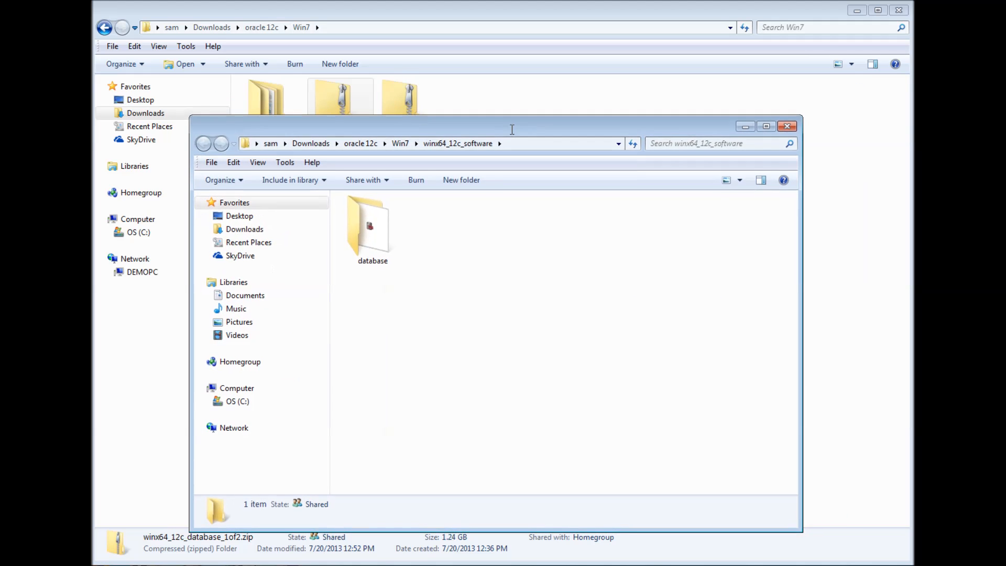
click(478, 16)
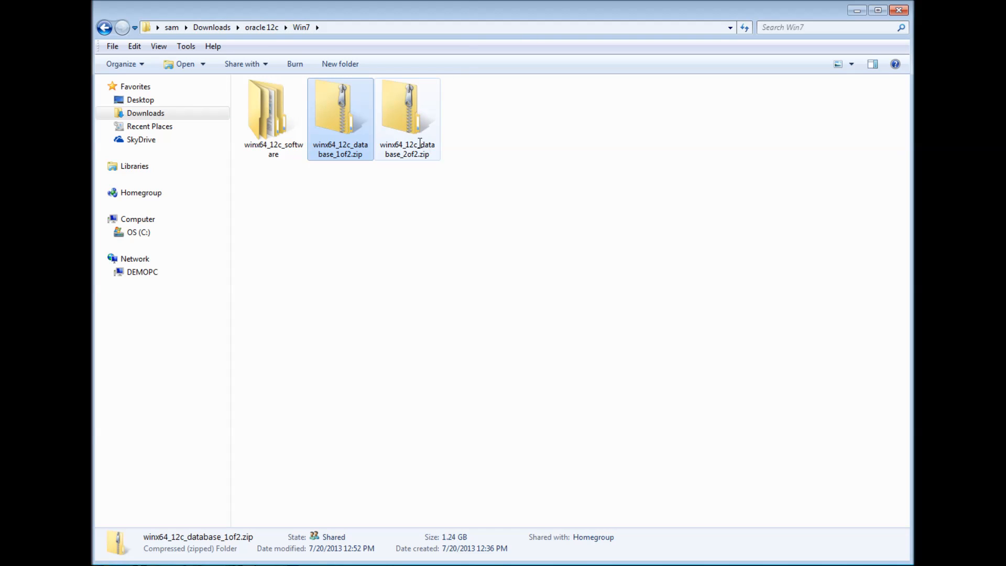
- Start Extract All on winx64_12c_database_2of2.zip and remove the zip-specific destination folder name
click(413, 122)
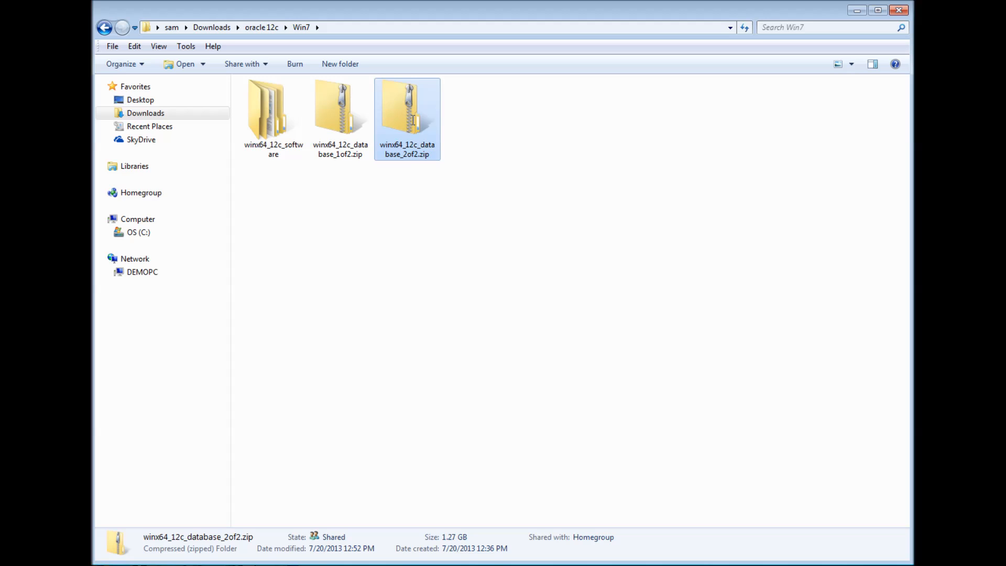
right_click(413, 121)
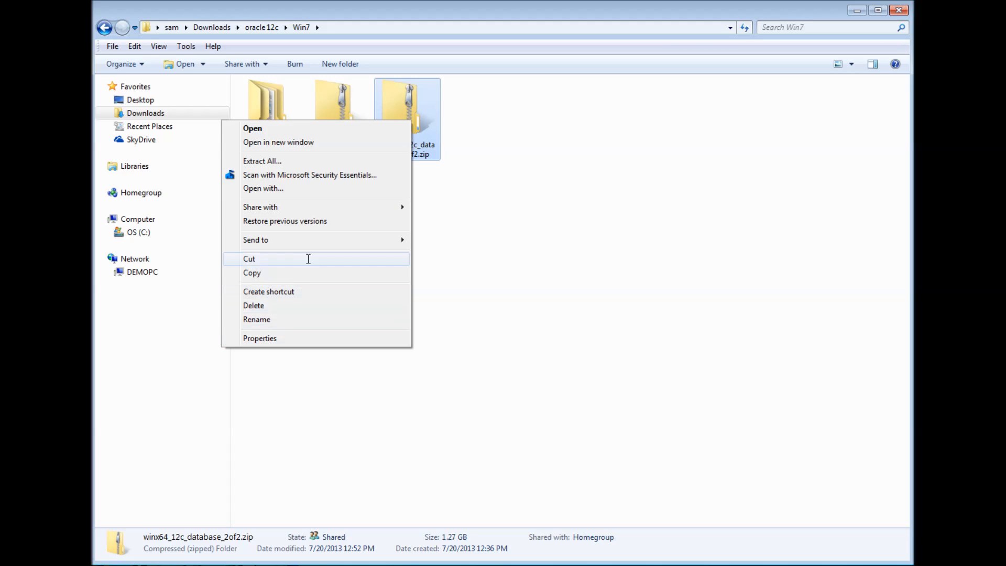
click(307, 161)
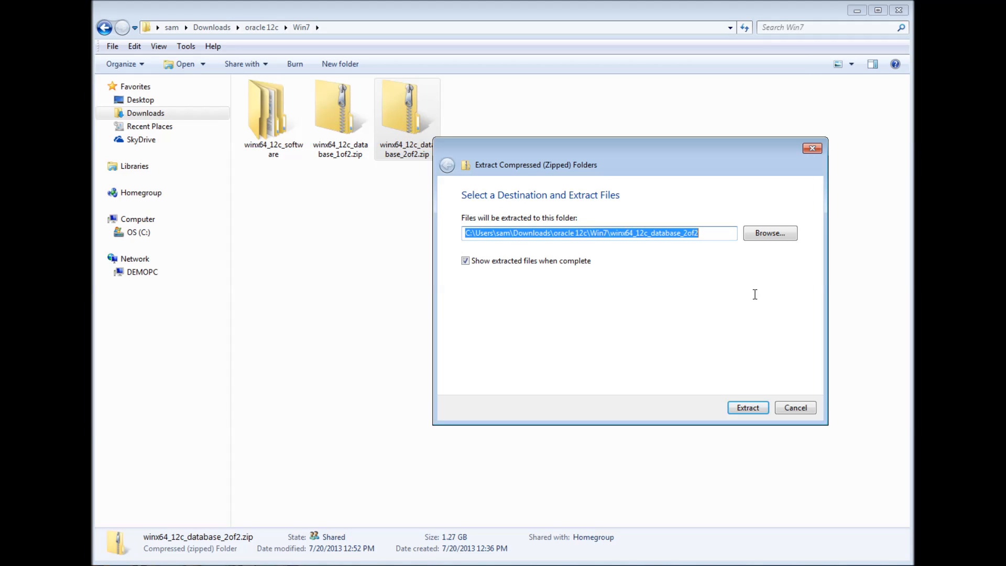
drag(612, 235, 715, 235)
key(BackSpace)
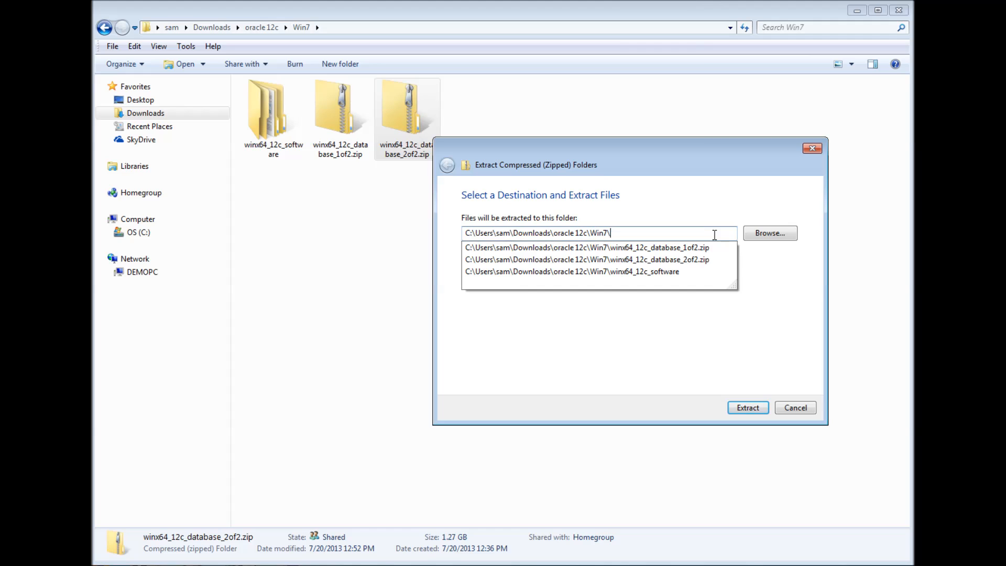
click(755, 234)
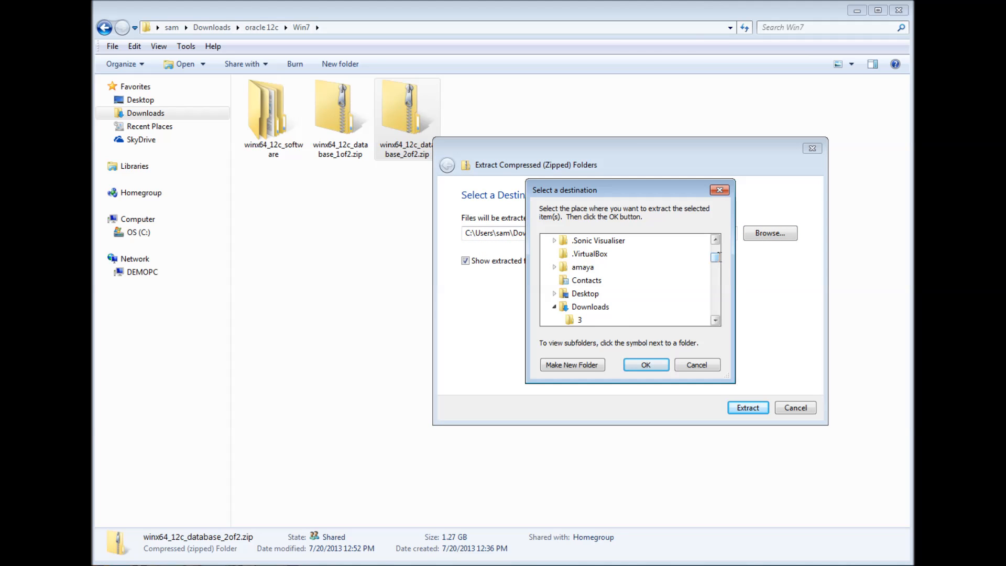
drag(714, 258, 716, 253)
click(700, 364)
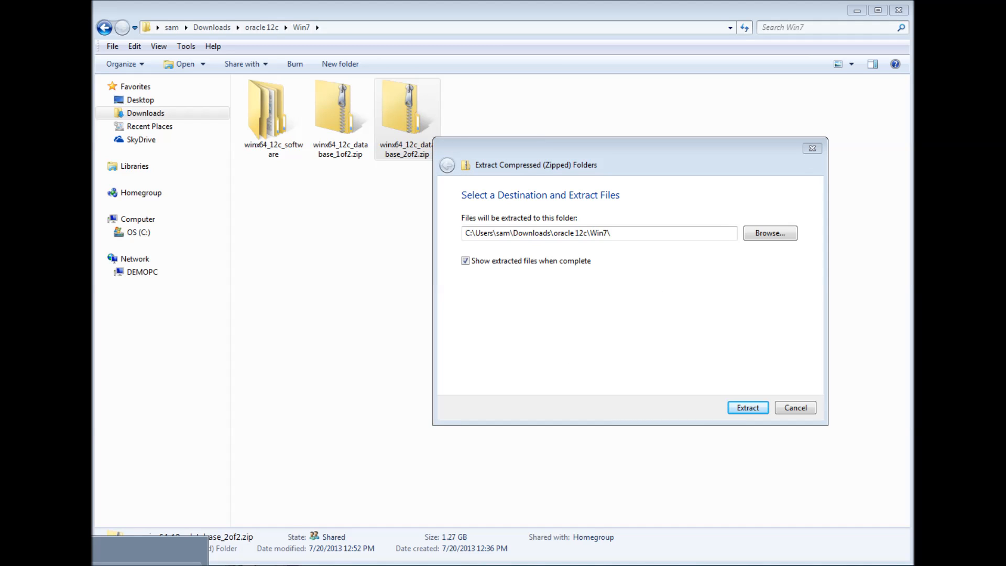
- Copy the winx64_12c_software folder path and paste it as the extraction destination
click(517, 147)
key(ctrl+c)
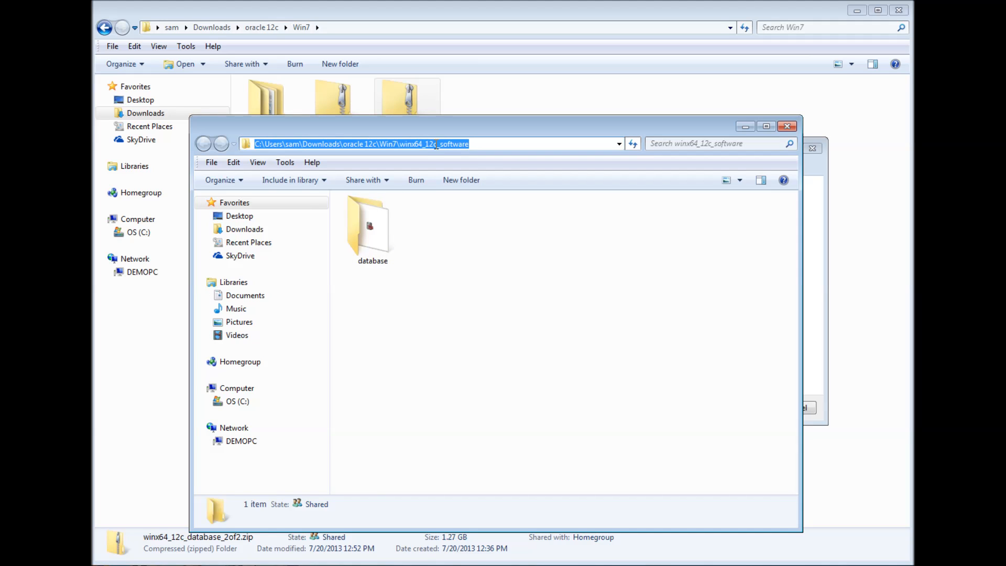
right_click(270, 146)
click(333, 185)
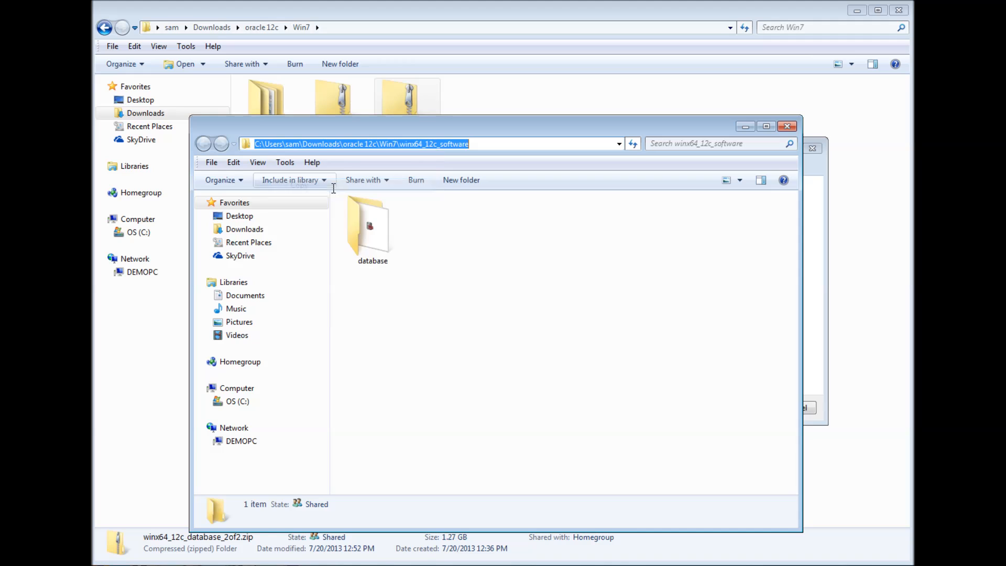
click(819, 167)
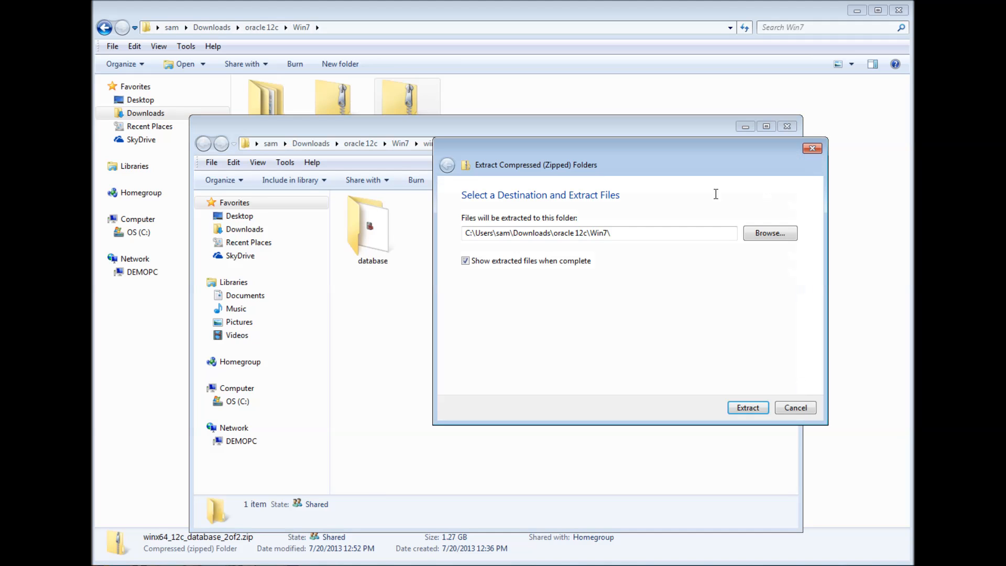
double_click(627, 232)
drag(627, 232, 469, 231)
right_click(522, 234)
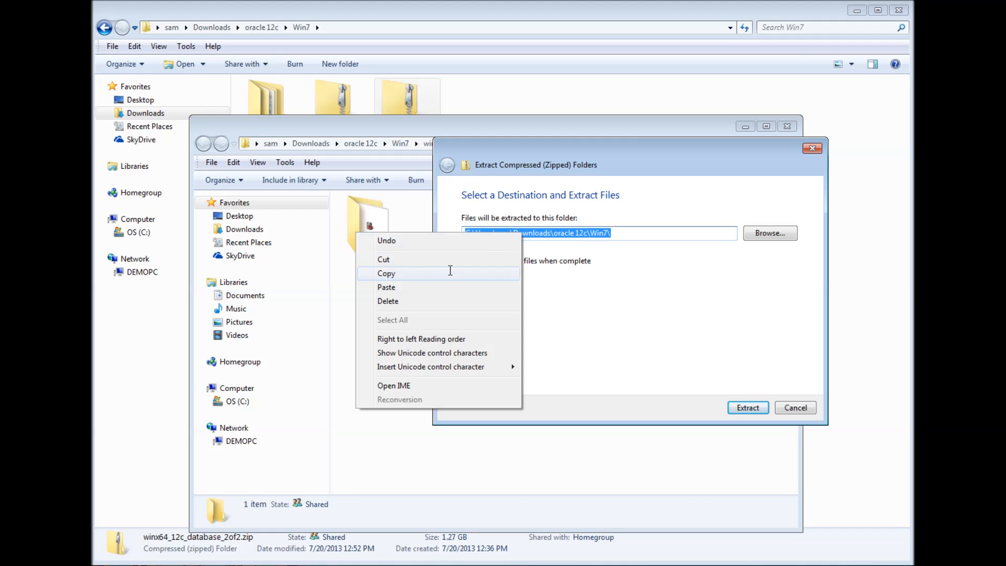
click(413, 286)
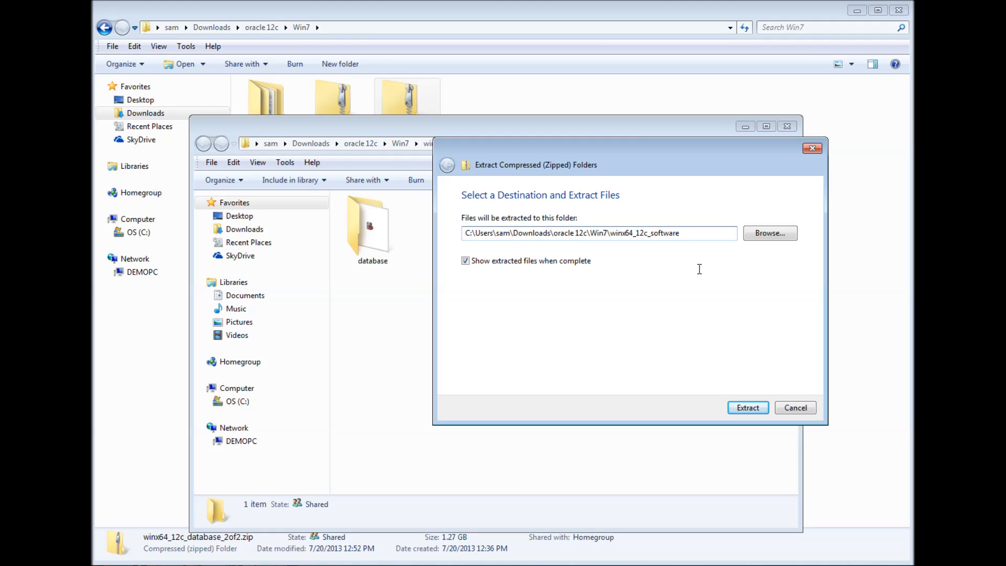
- Extract the archive and confirm merging into the existing database folder
click(737, 409)
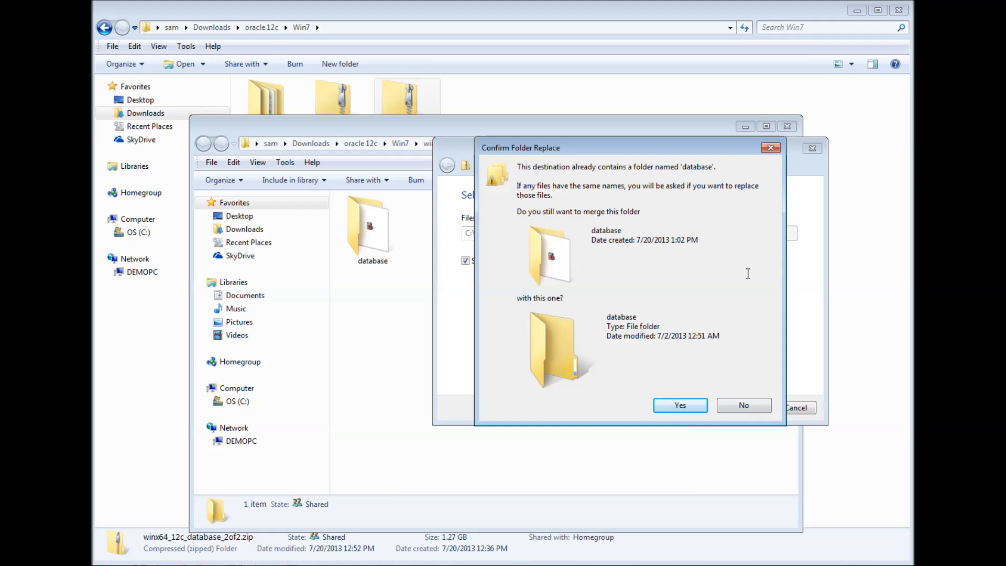
click(684, 406)
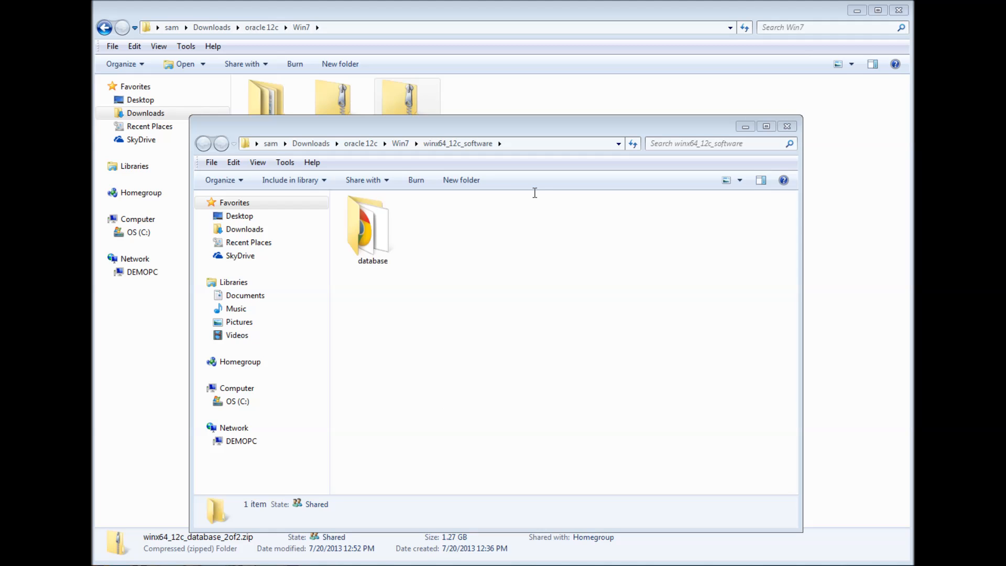
drag(559, 130, 561, 117)
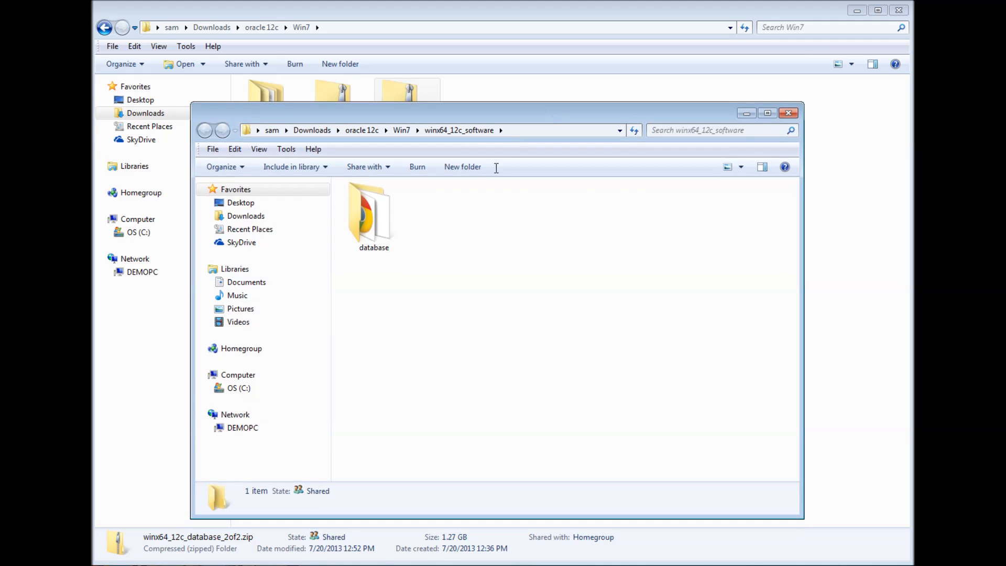
- Open the database folder in Details view and run setup.exe
double_click(368, 220)
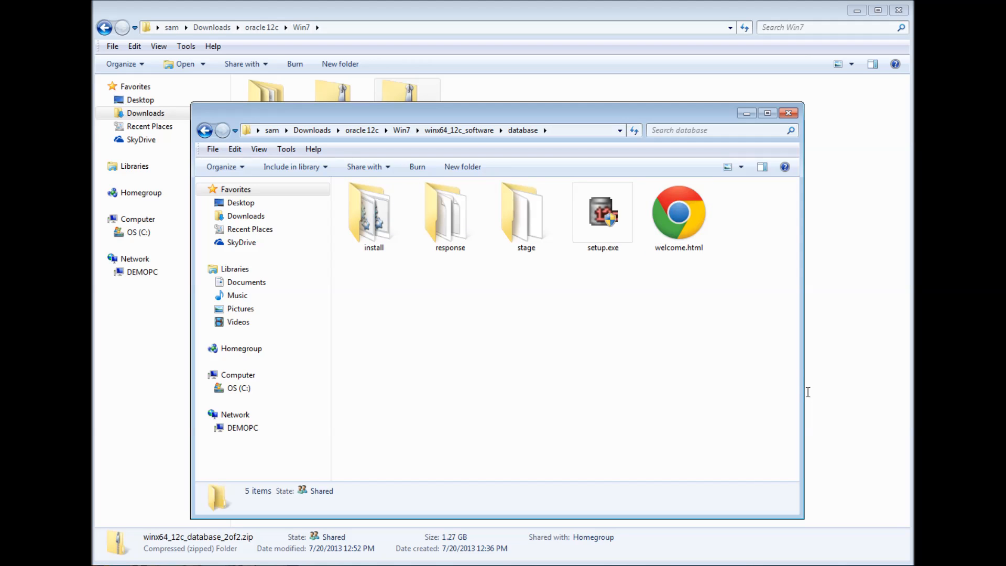
drag(804, 388, 870, 373)
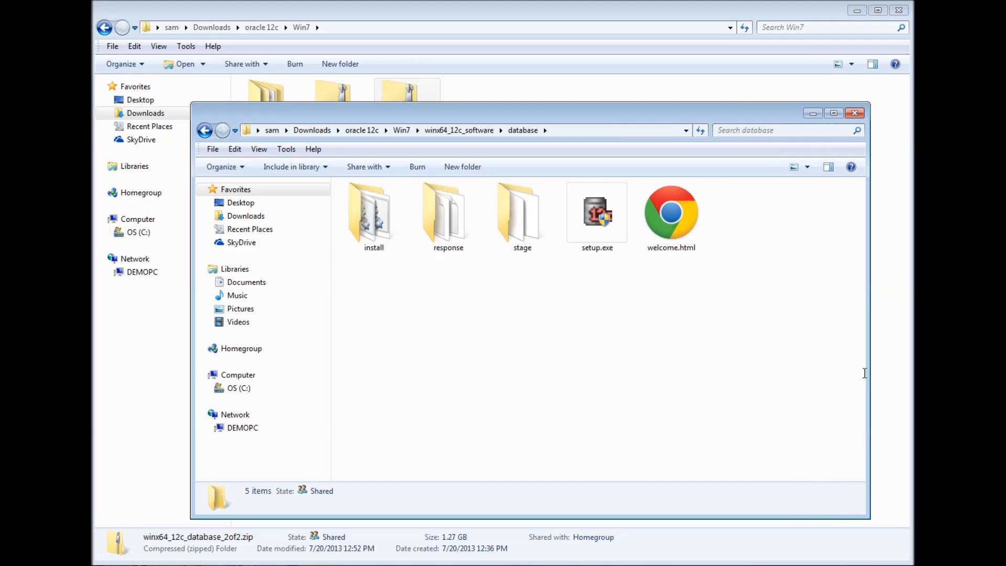
click(808, 167)
click(854, 252)
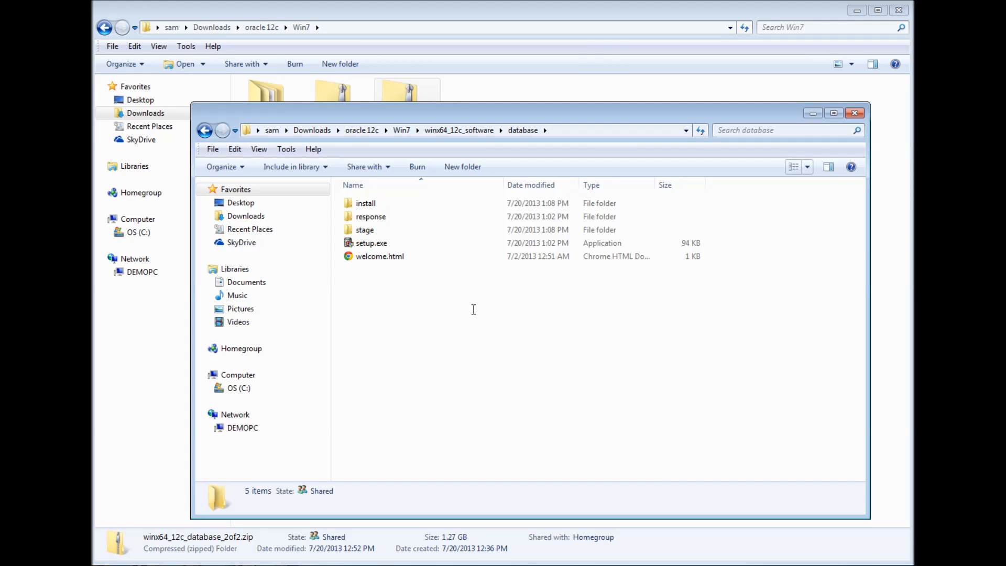
double_click(382, 243)
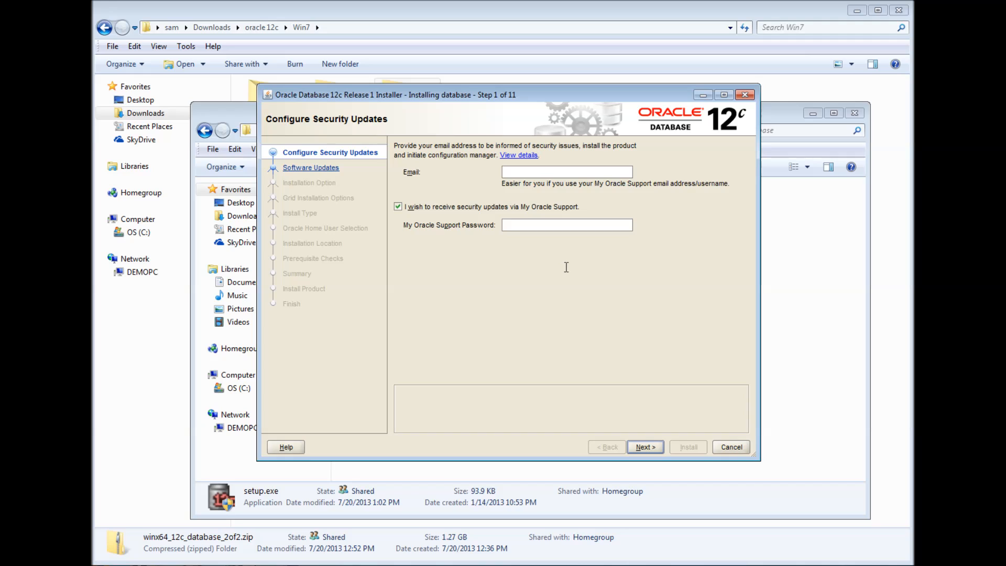
- Decline security updates and continue without an email address
click(399, 207)
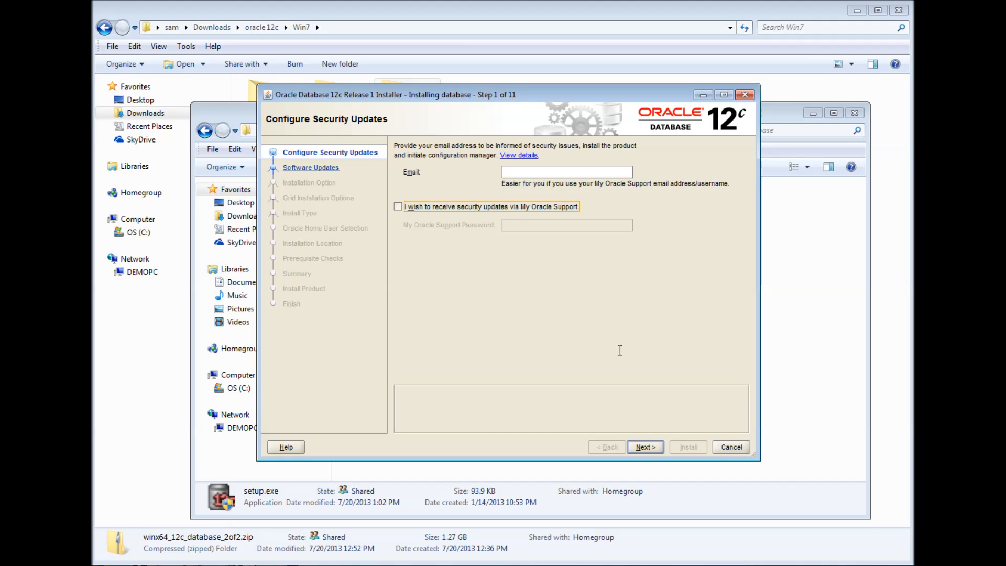
click(650, 447)
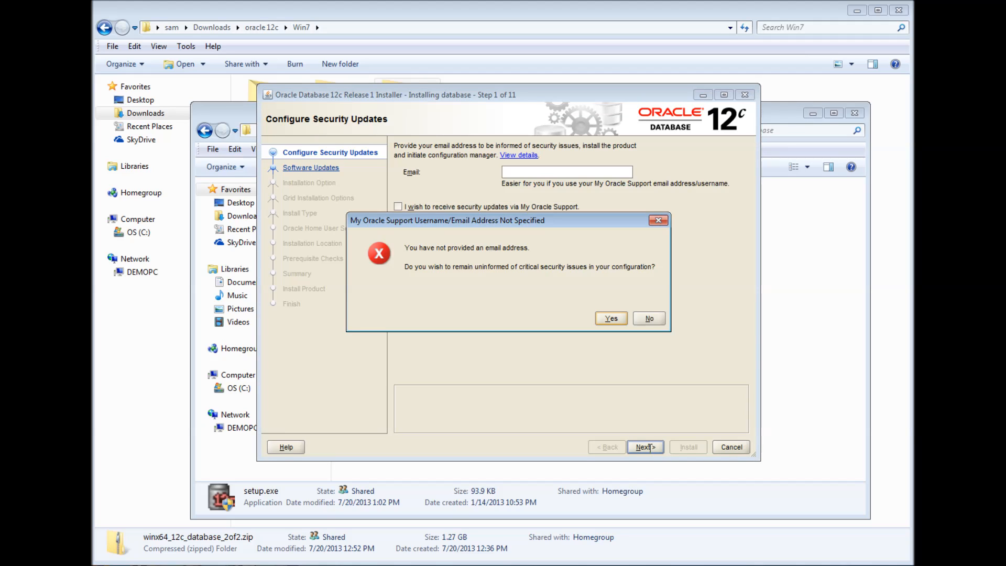
click(614, 318)
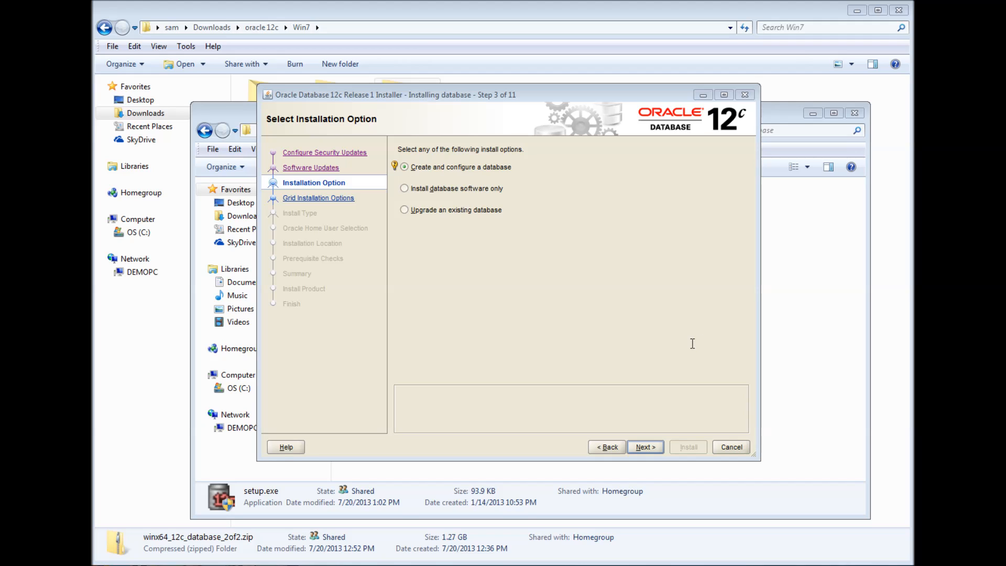
- Continue with 'Create and configure a database' and the Desktop class system
click(650, 447)
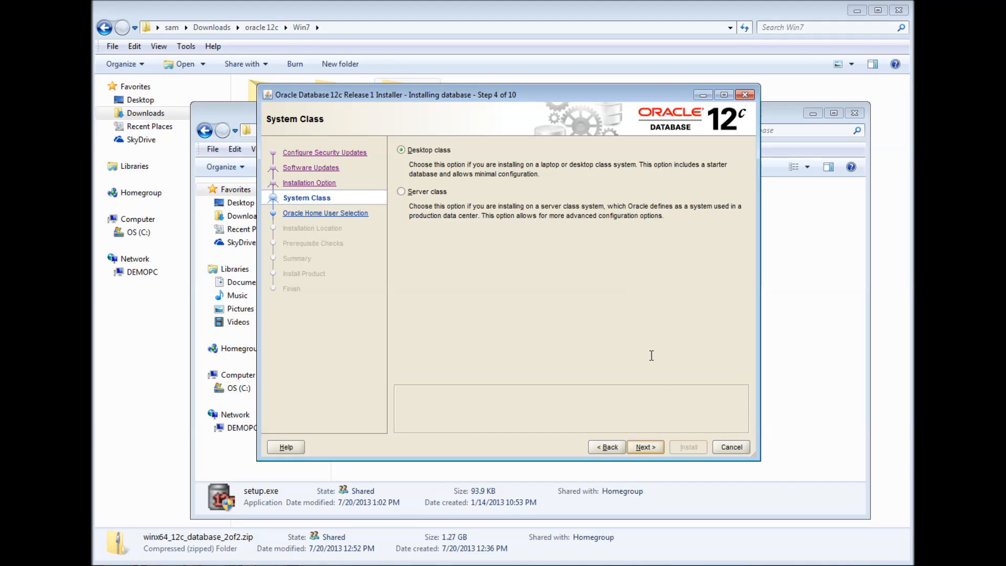
click(649, 448)
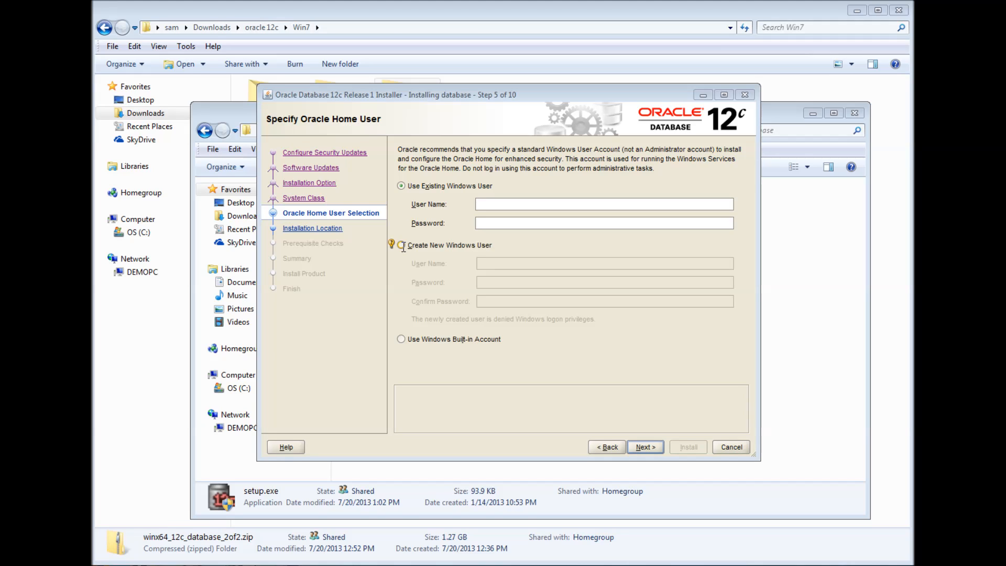
- Choose Use Windows Built-in Account and confirm the INS-35810 warning with Yes
click(402, 339)
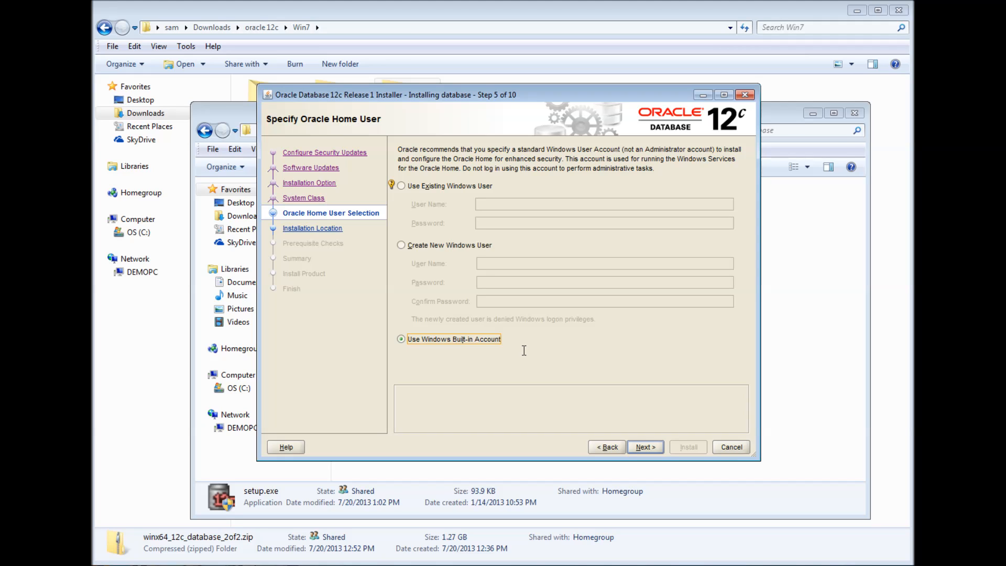
click(646, 447)
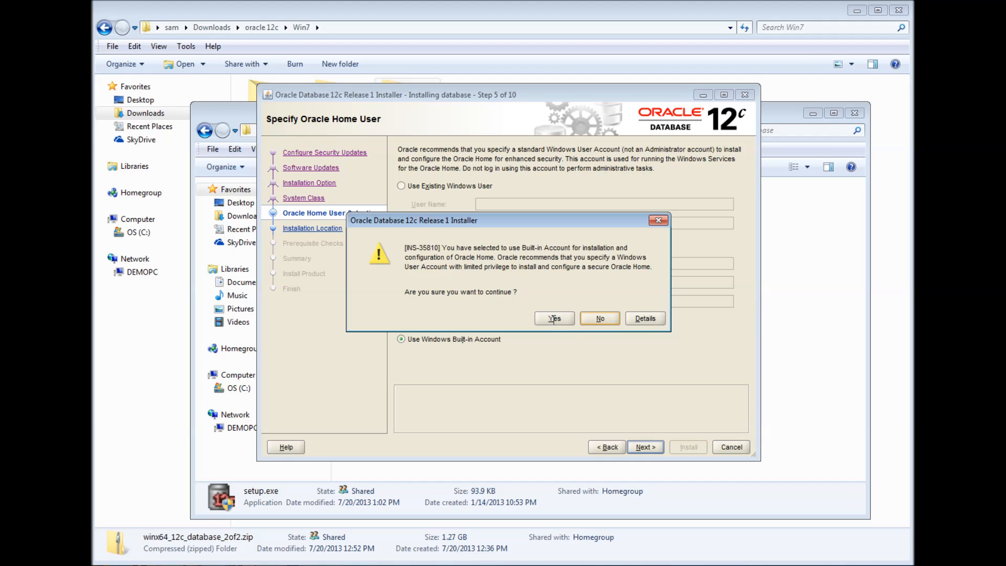
drag(555, 223, 604, 163)
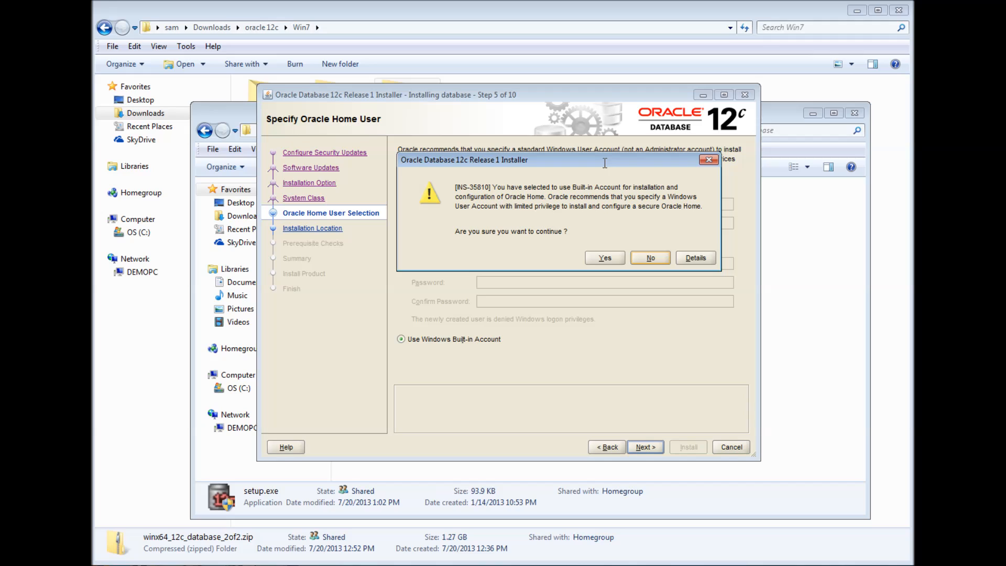
click(603, 258)
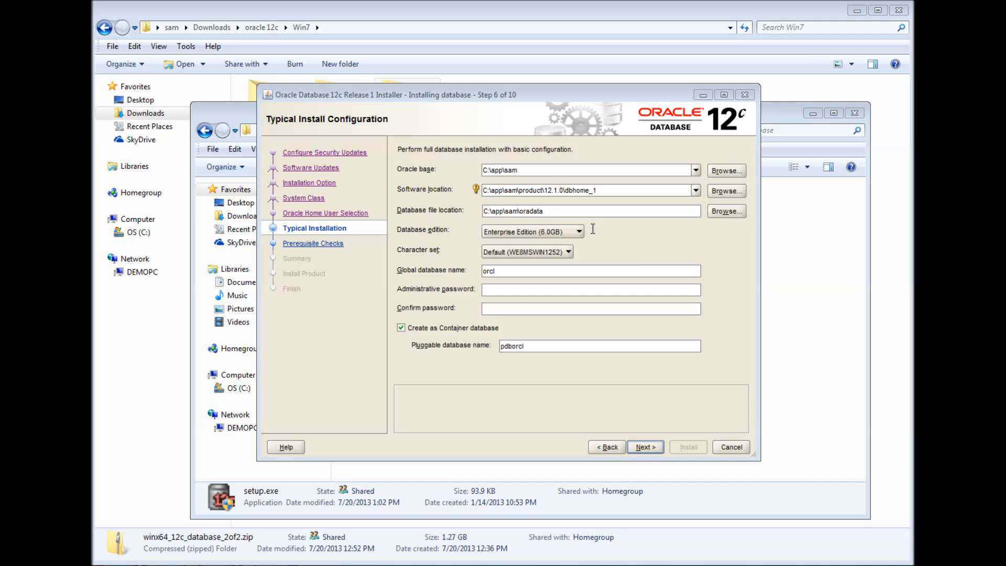
- Rename the global database from orcl to demo12 and enter the admin password twice
double_click(498, 272)
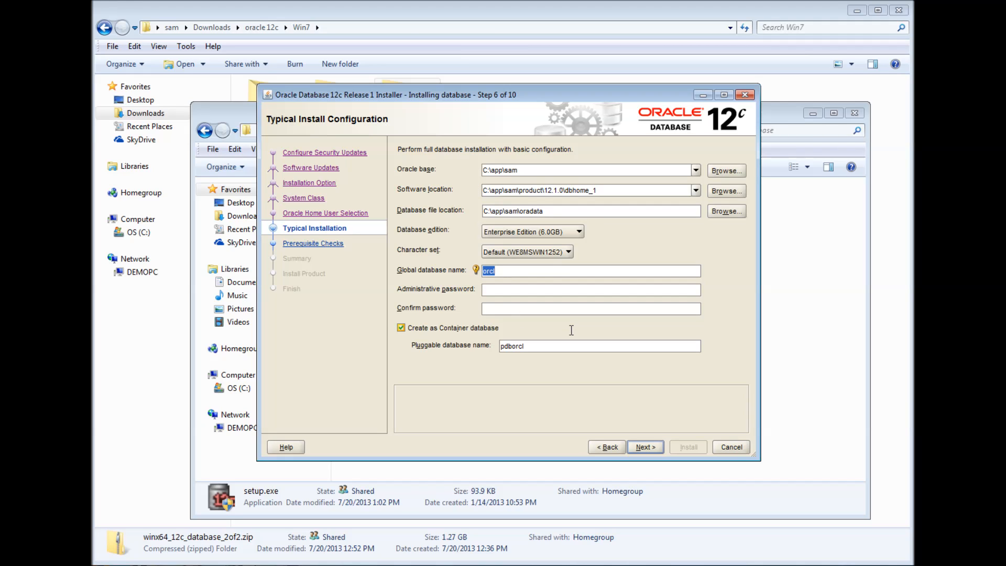
text(demo12)
click(552, 289)
click(552, 289)
text(oracle123)
click(545, 303)
text(oracle)
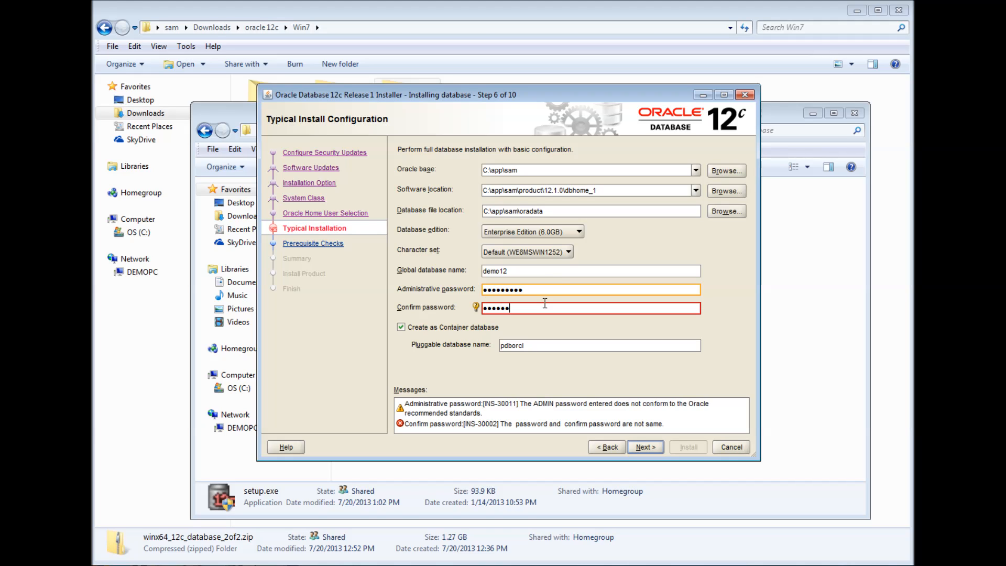
text(123)
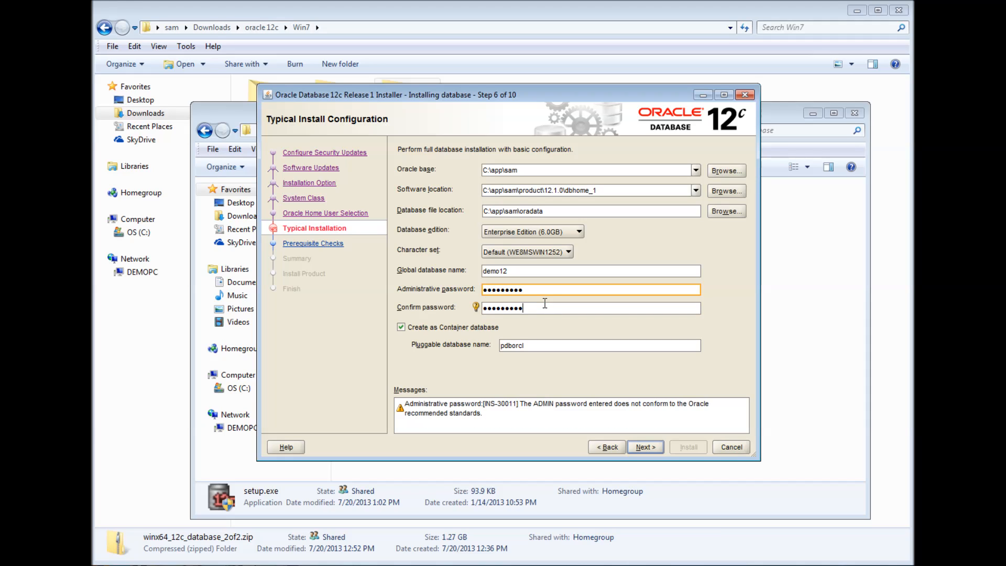
key(Tab)
- Accept the INS-30011 password warning with Yes and continue to prerequisite checks
click(531, 345)
click(642, 447)
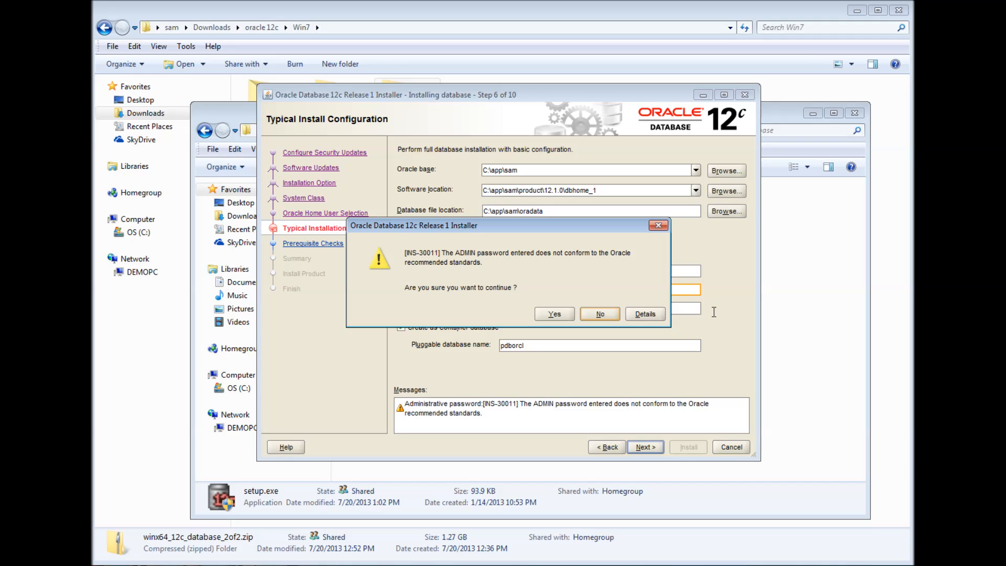
drag(602, 230, 604, 219)
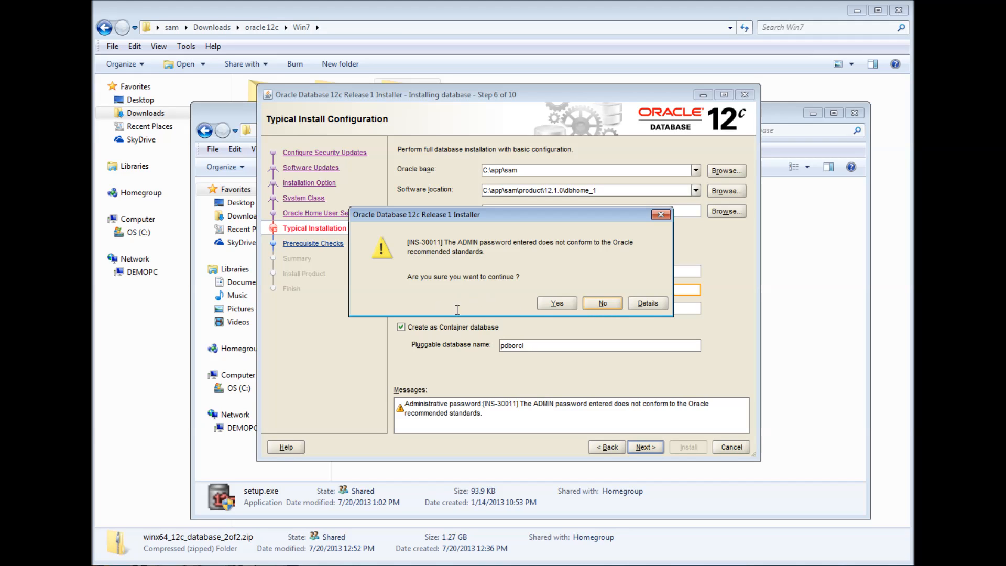
click(542, 303)
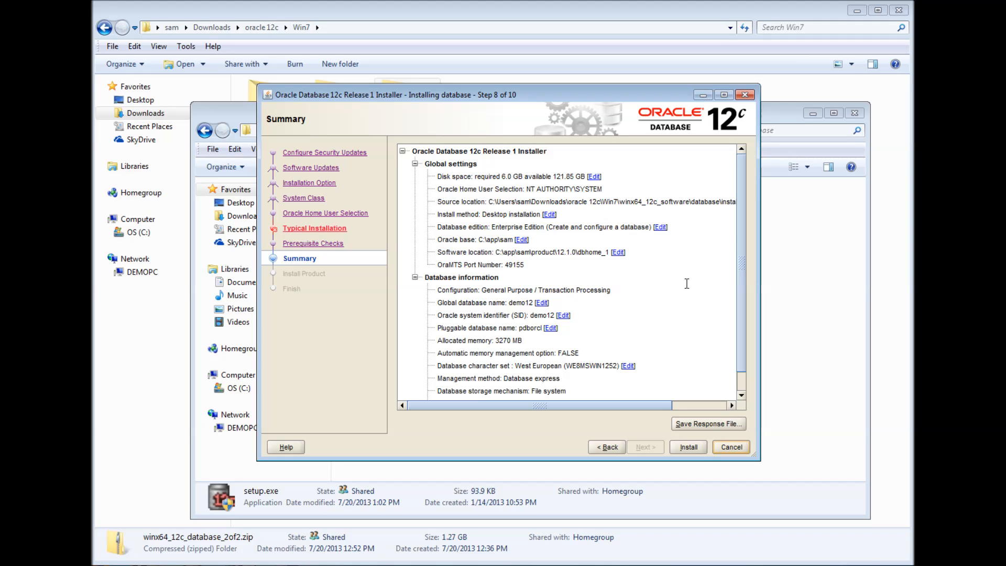
- Check the Summary (Enterprise Edition, 3270 MB memory, file system storage, recovery disabled) and begin installing
scroll(741, 209, down, 1)
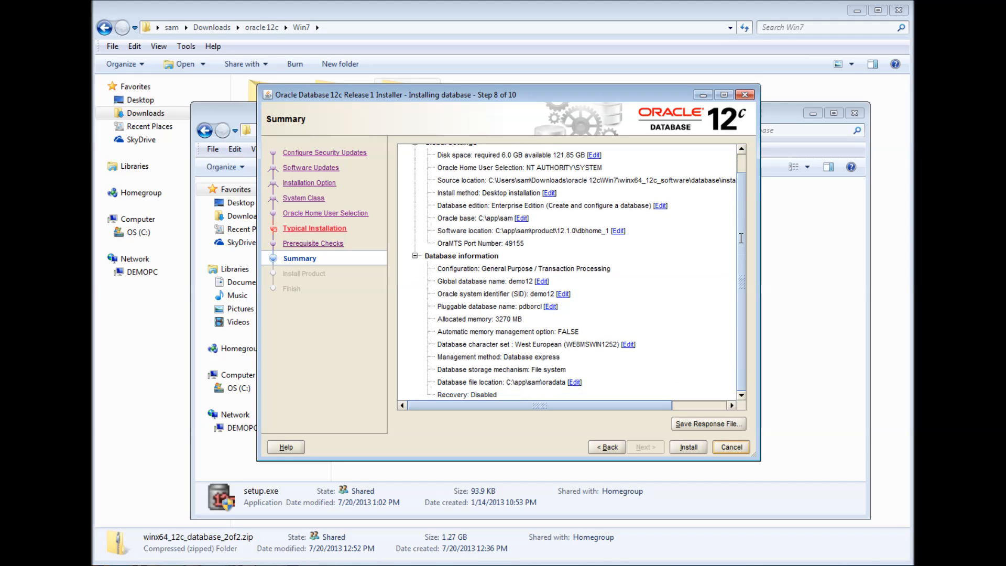
scroll(742, 212, up, 1)
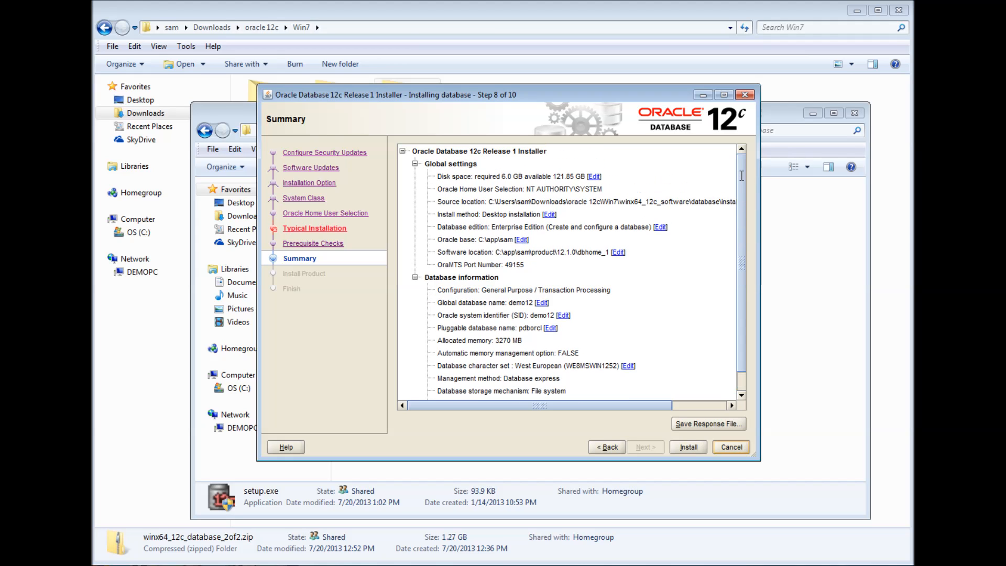
scroll(741, 175, down, 1)
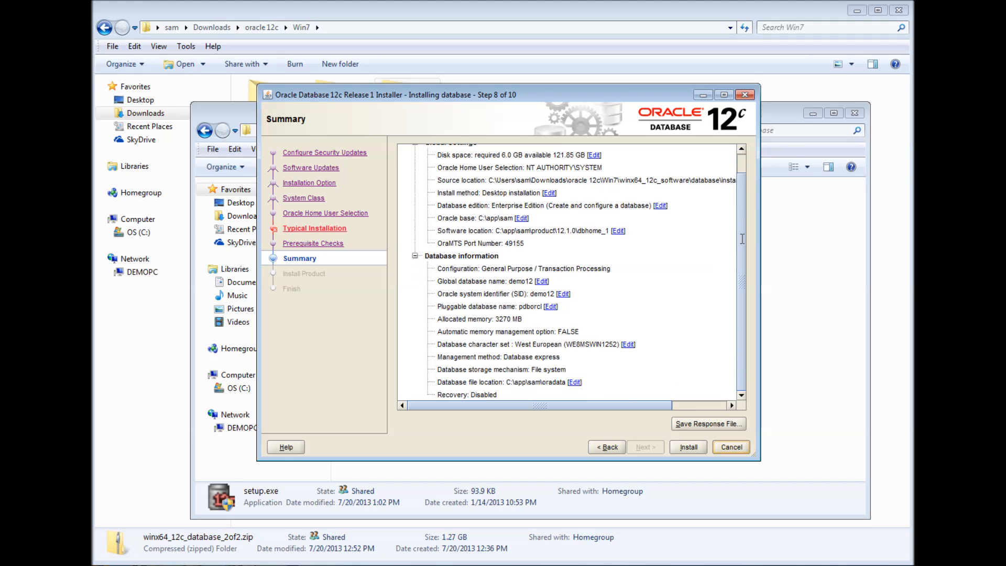
scroll(742, 210, up, 1)
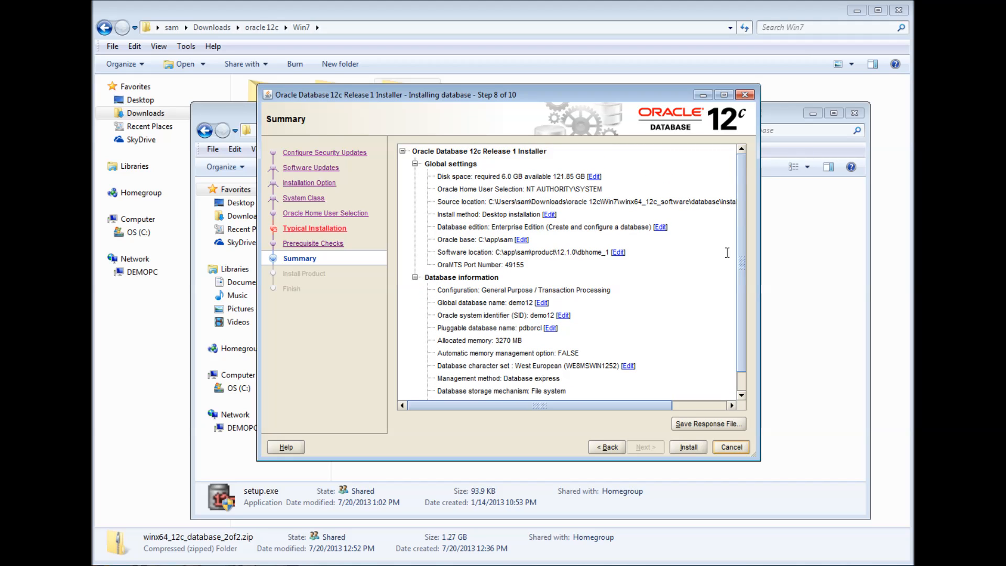
click(690, 447)
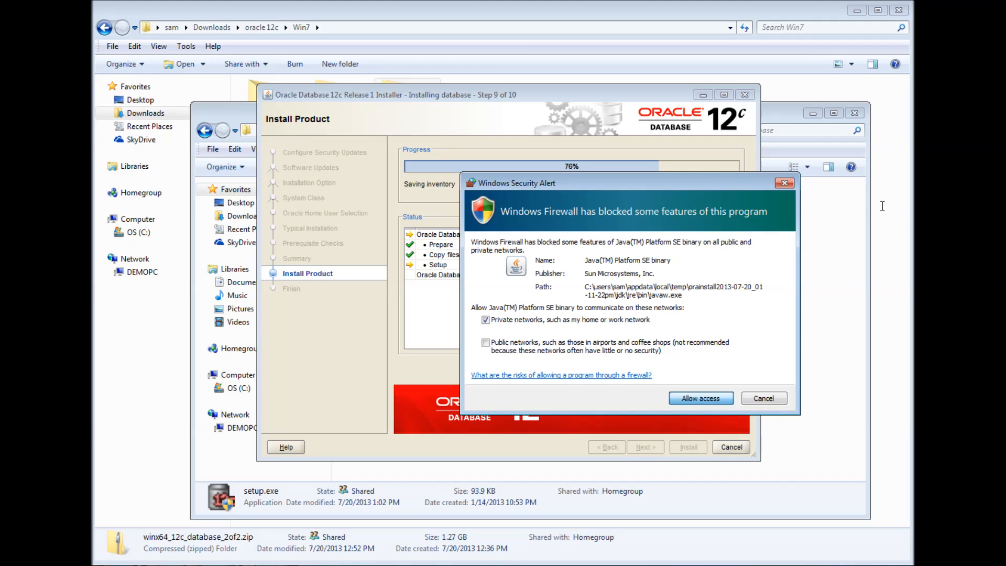
- Allow both Java binaries through the Windows firewall so installation proceeds
click(720, 398)
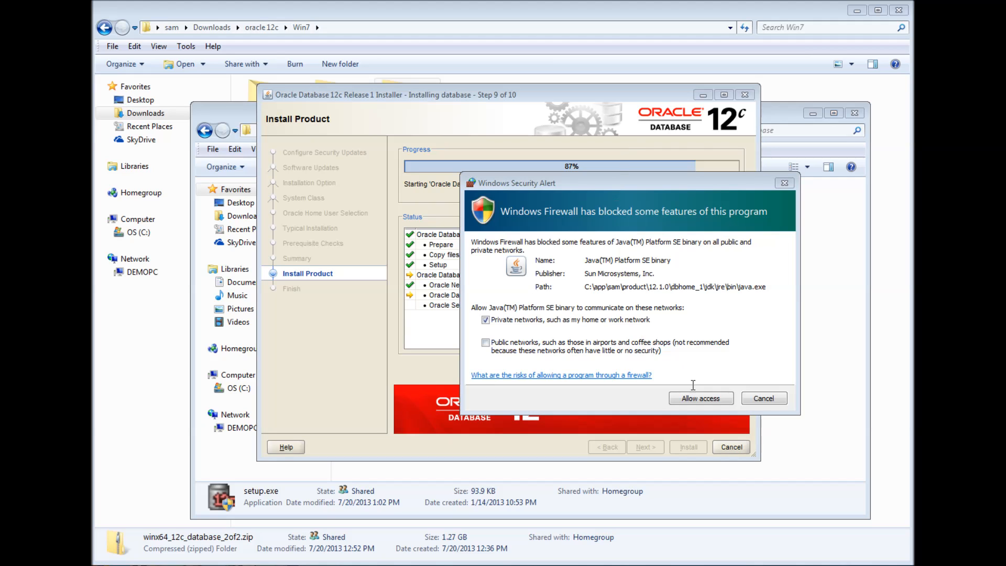
click(701, 399)
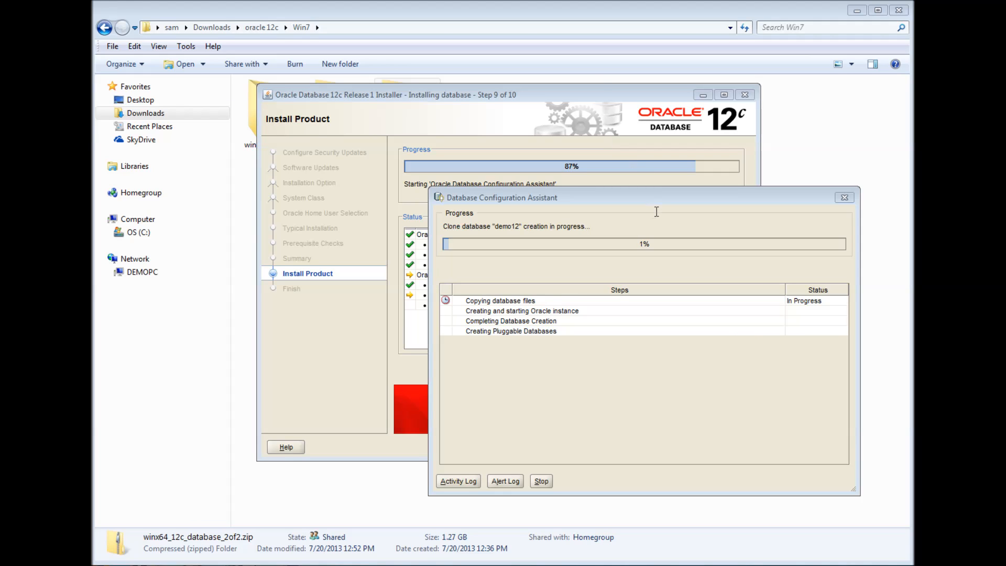
- Bring the Database Configuration Assistant forward and wait for demo12 creation to complete
click(659, 200)
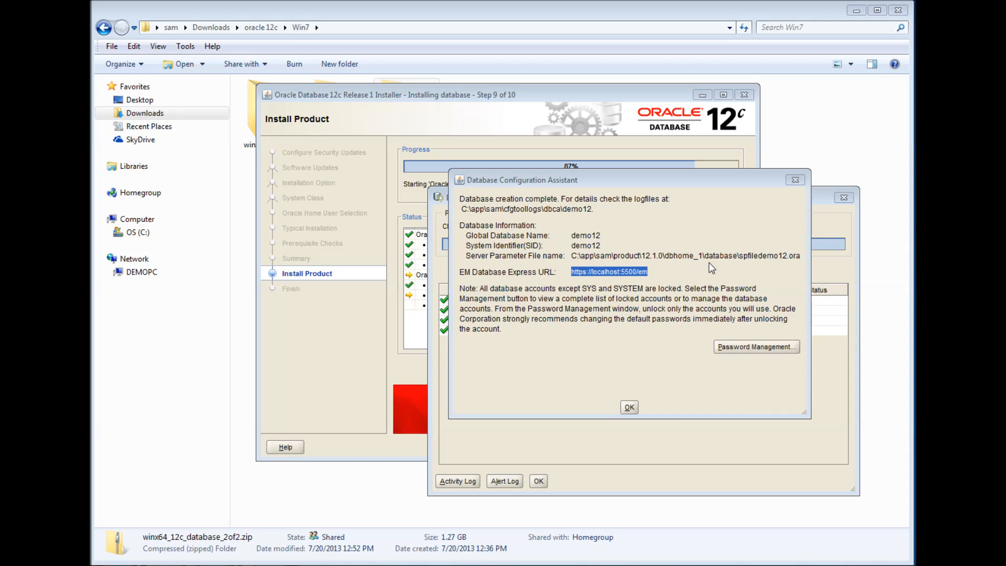
- Open the EM Express URL from the completion dialog in the browser at localhost:5500/em
click(665, 273)
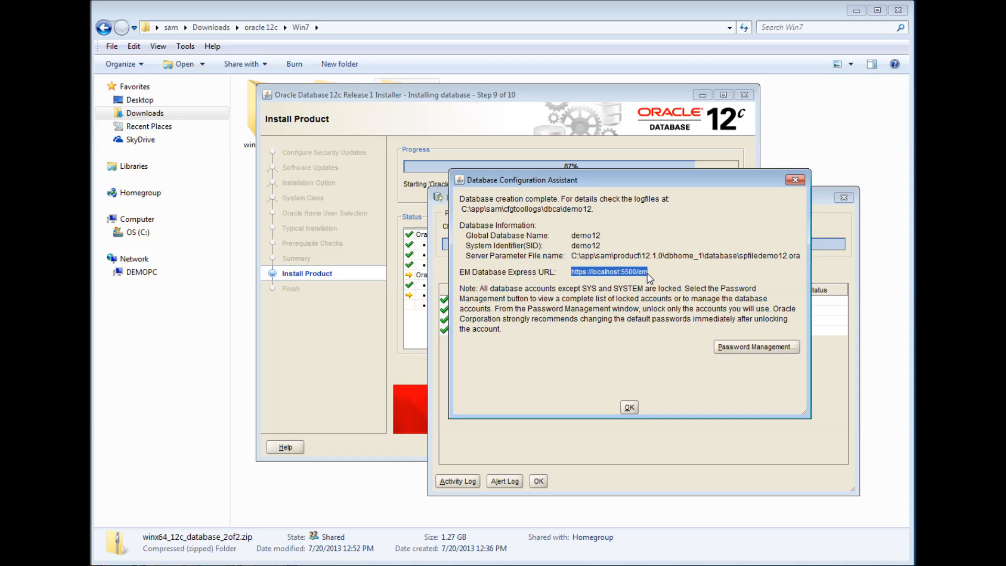
click(668, 271)
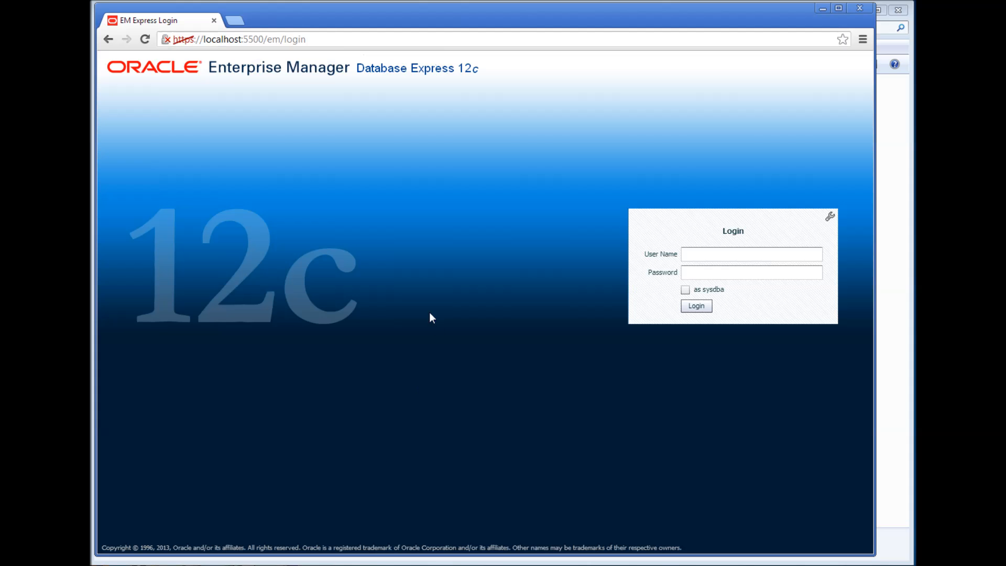
- Log in to EM Express as sys with the account password and SYSDBA privileges
click(312, 43)
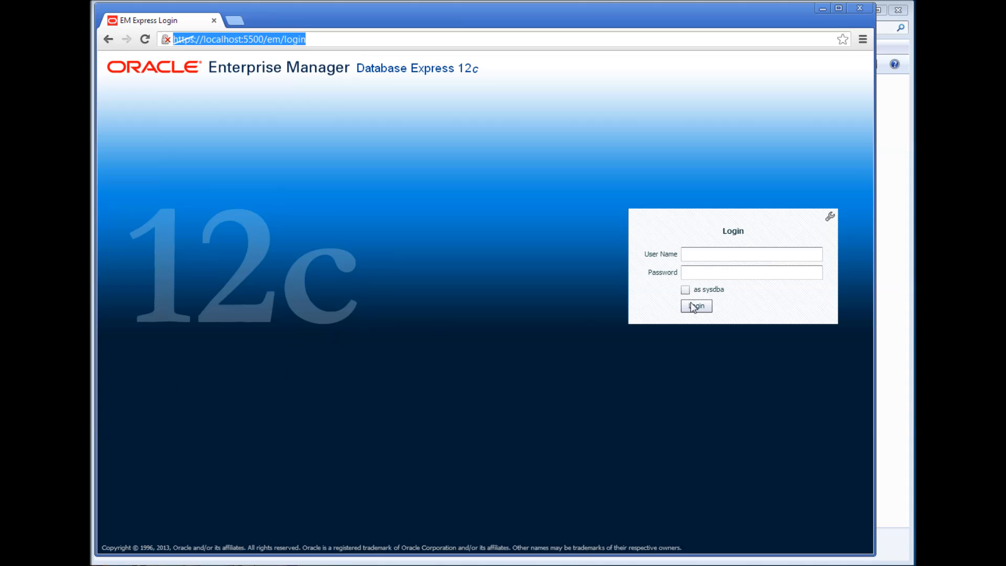
click(721, 259)
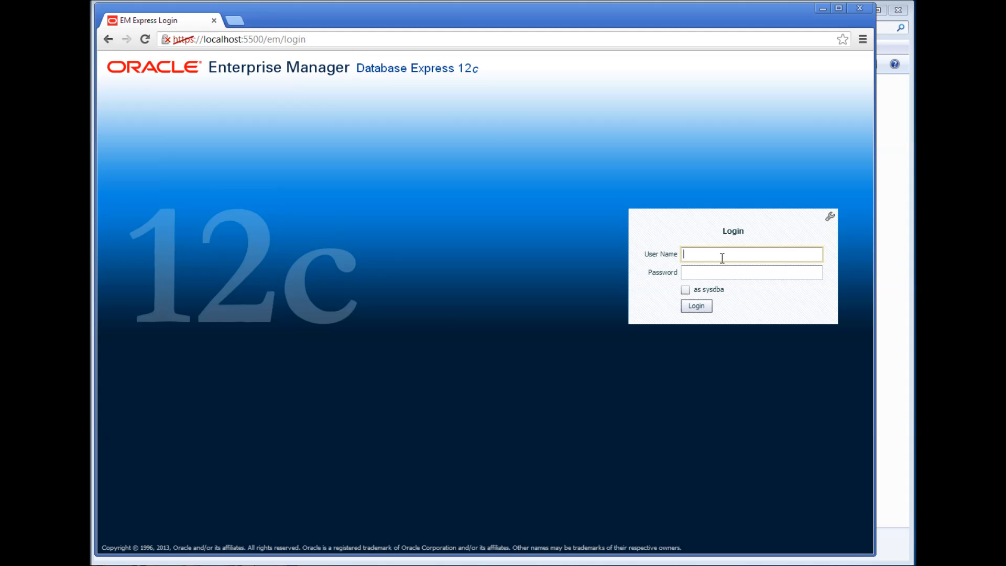
text(sys)
click(713, 271)
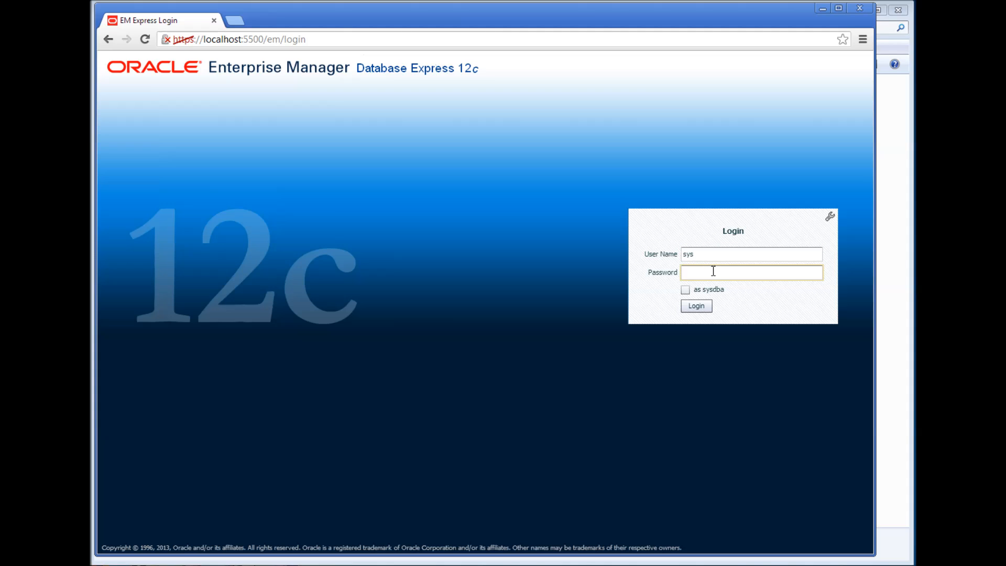
text(********)
click(685, 290)
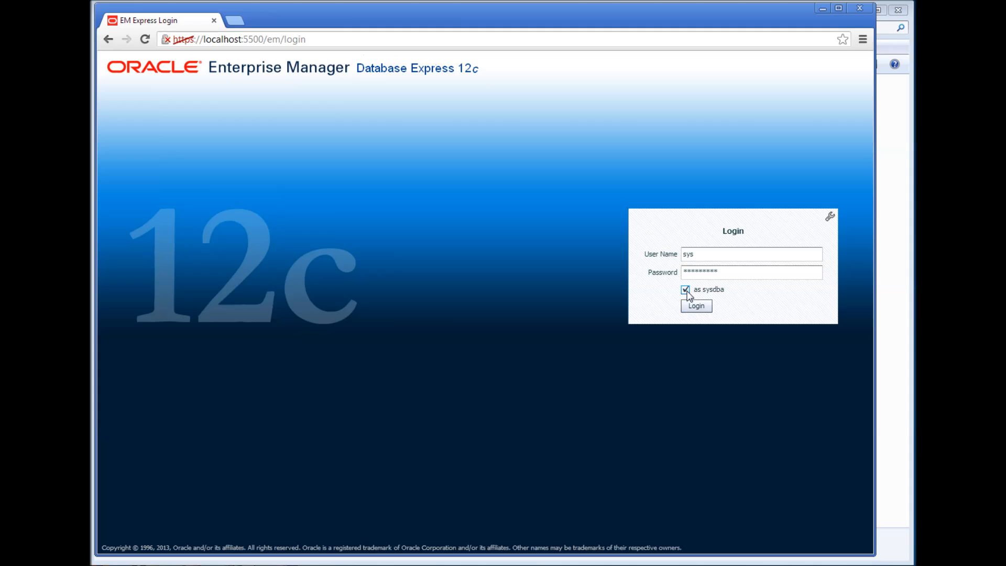
click(696, 308)
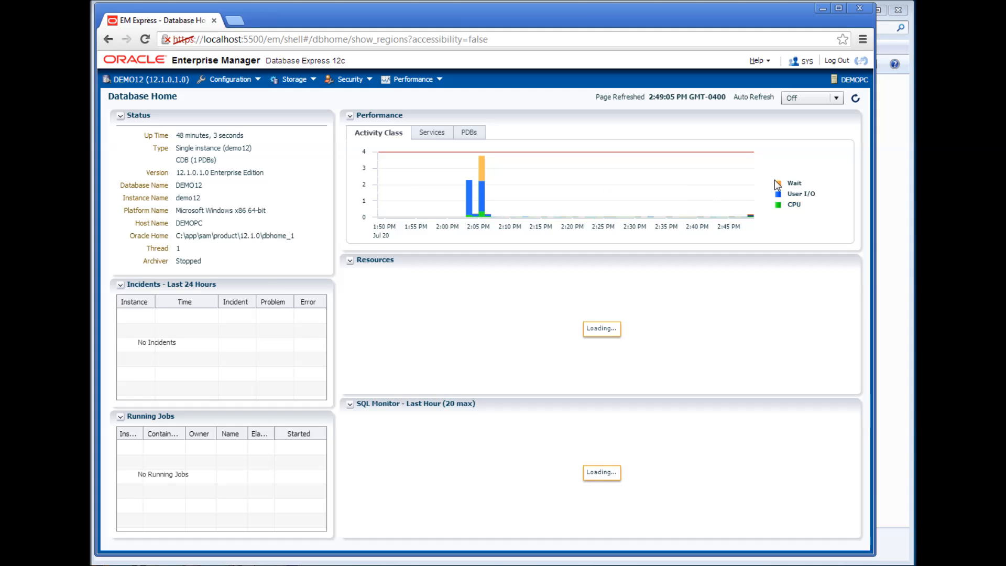
- Return to the installer, acknowledge demo12 creation, and close the installer at the Finish page
click(821, 10)
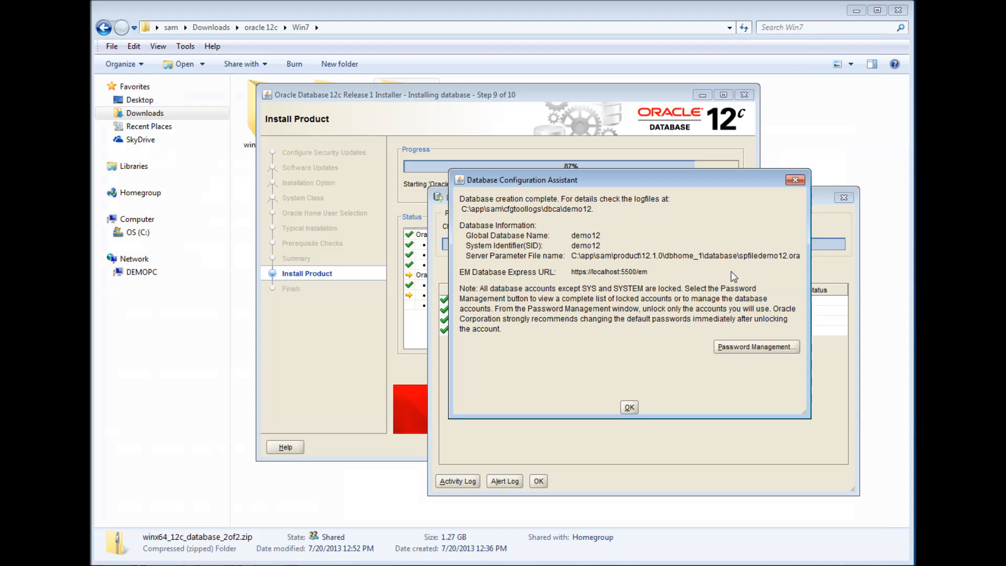
click(630, 407)
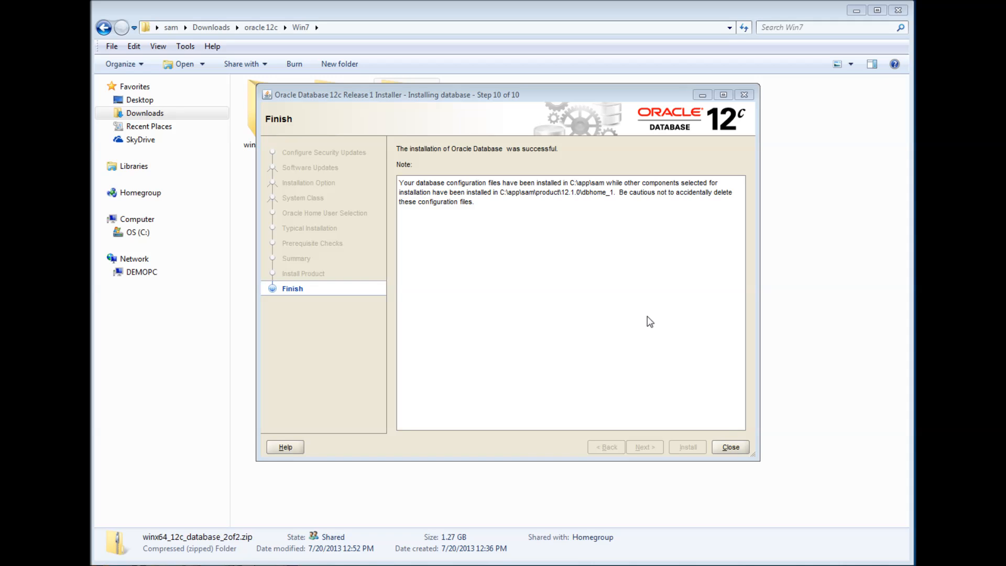
click(729, 448)
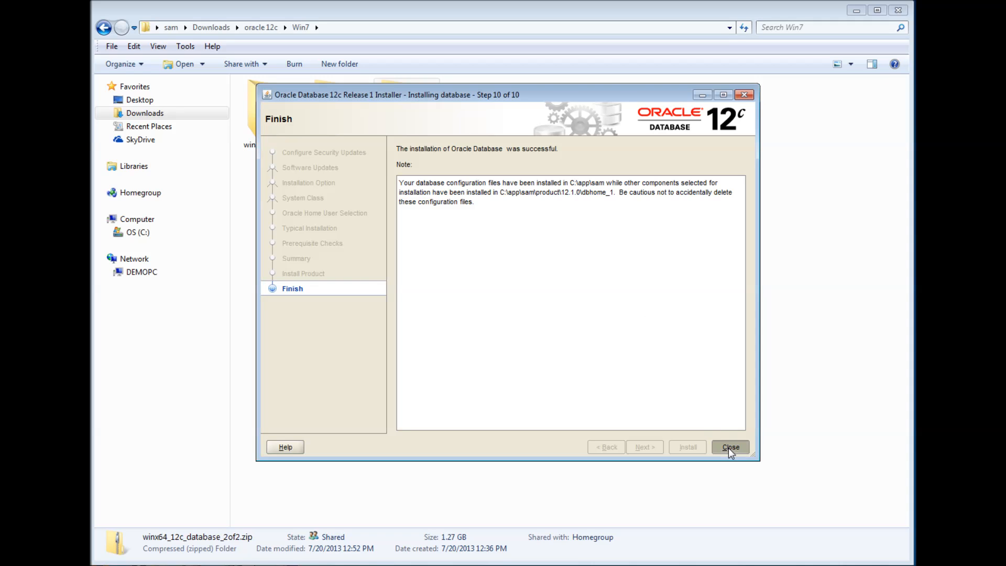